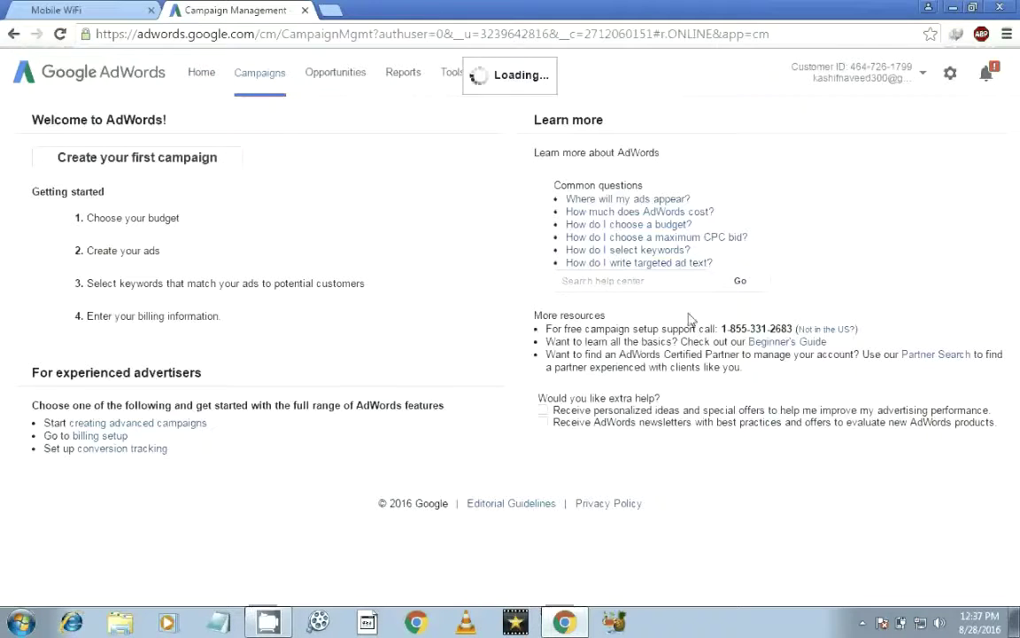
Step: Check the notifications, then open Keyword Planner and expand the search for new keywords
left_click(993, 78)
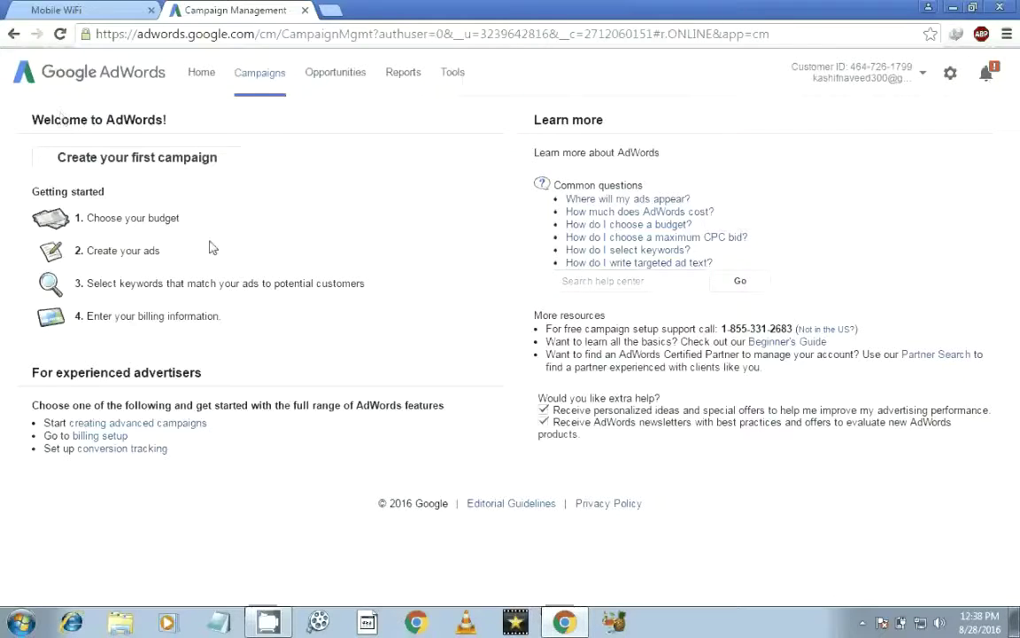
left_click(450, 75)
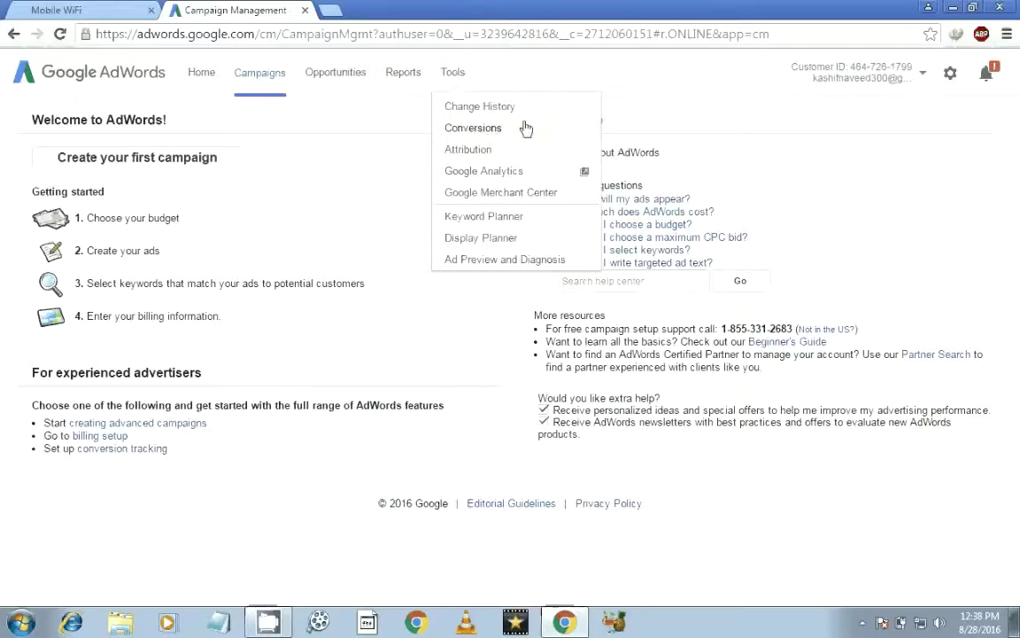
left_click(504, 221)
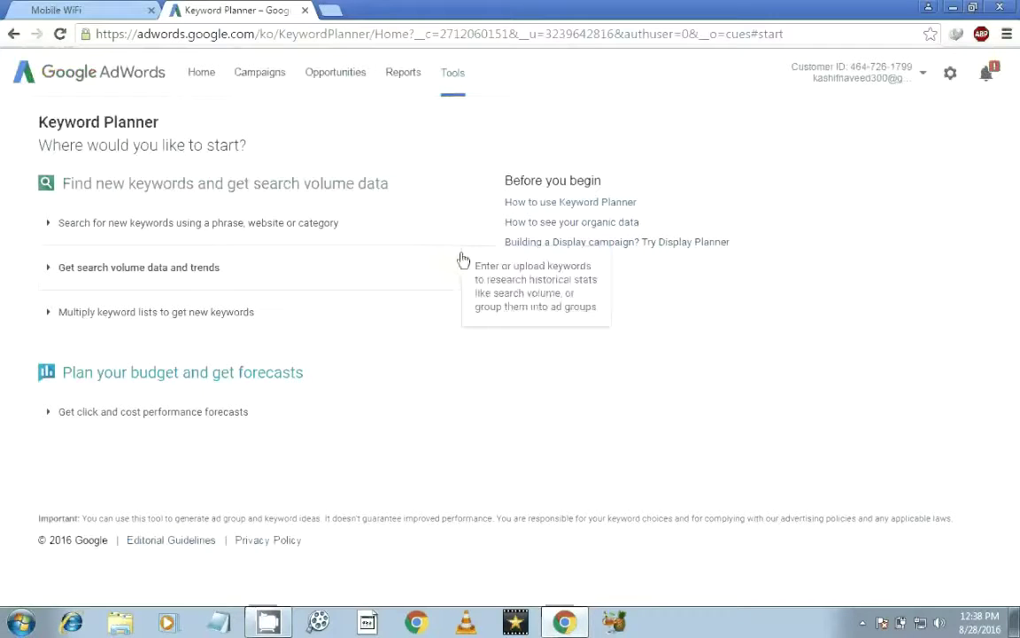
left_click(196, 225)
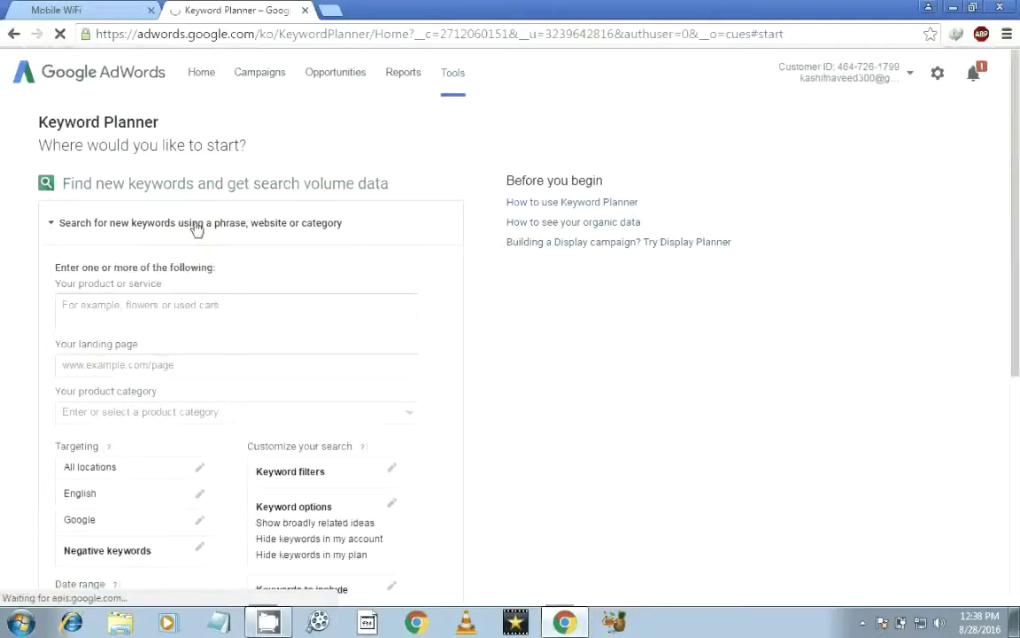
Step: Get keyword ideas and search volumes for the product or service 'make money'
left_click(192, 308)
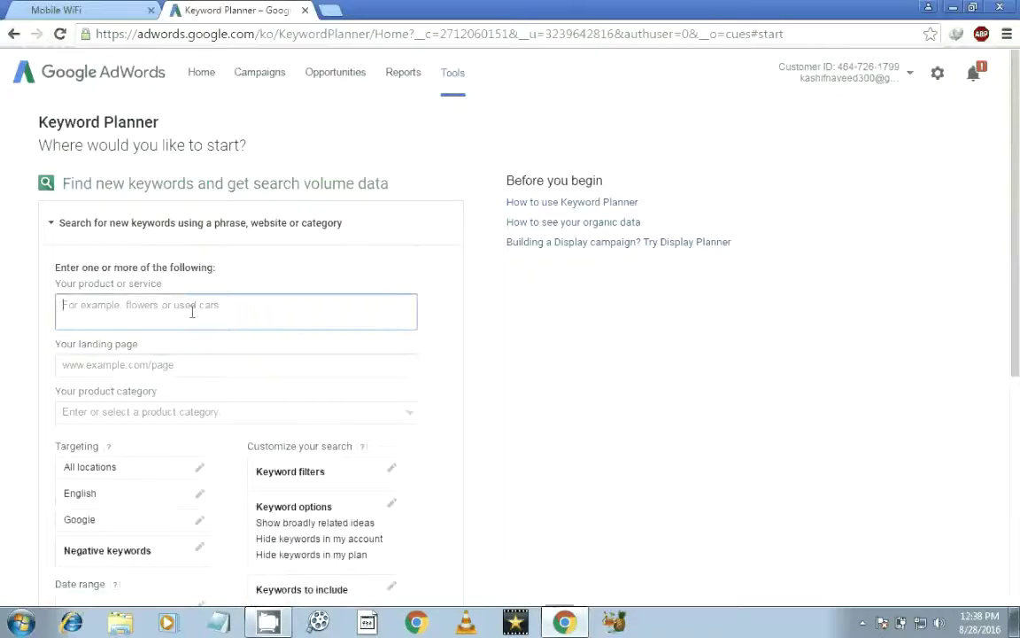
type("max")
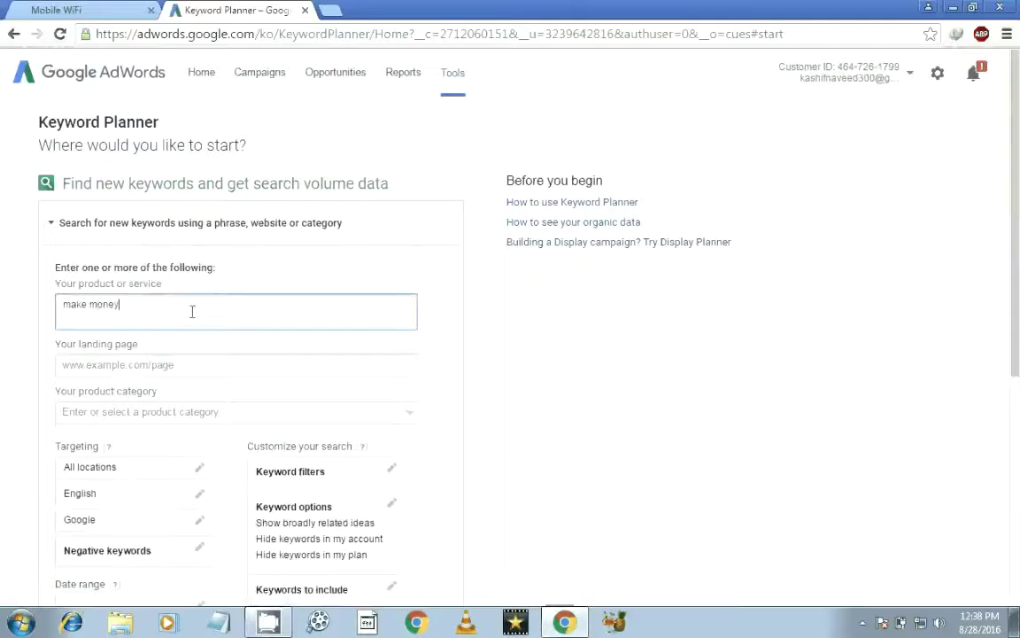
scroll(748, 327, "down", 3)
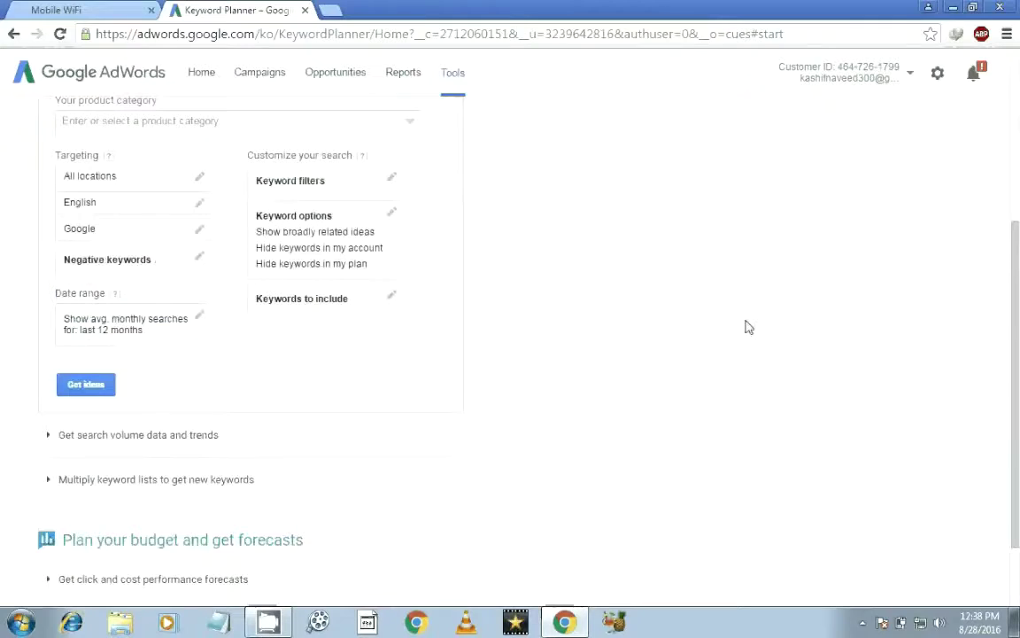
left_click(84, 388)
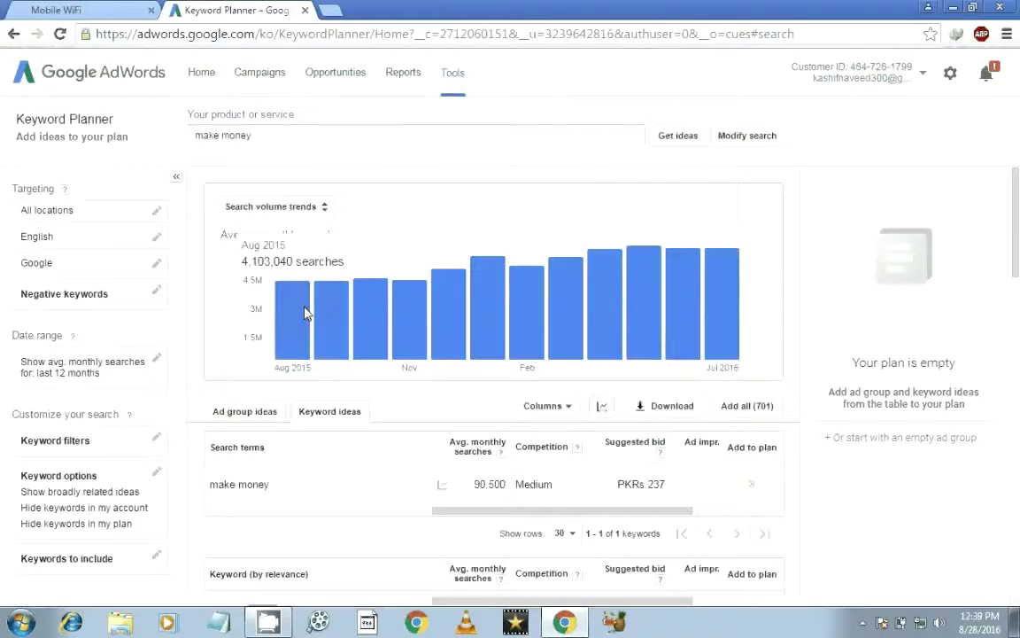
left_click_drag(1016, 232, 1018, 296)
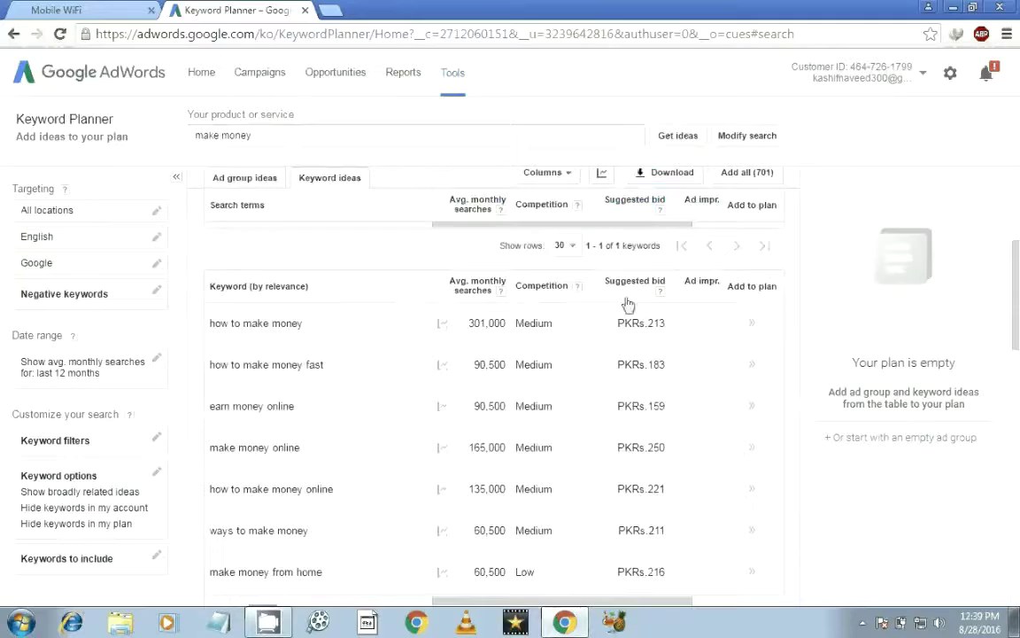
left_click(313, 325)
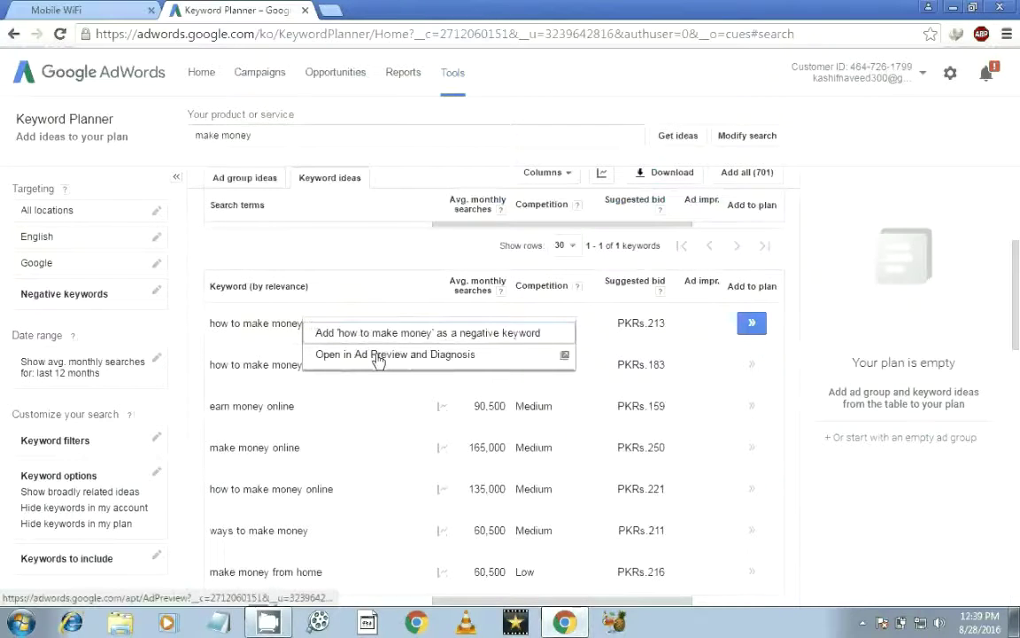
left_click(371, 411)
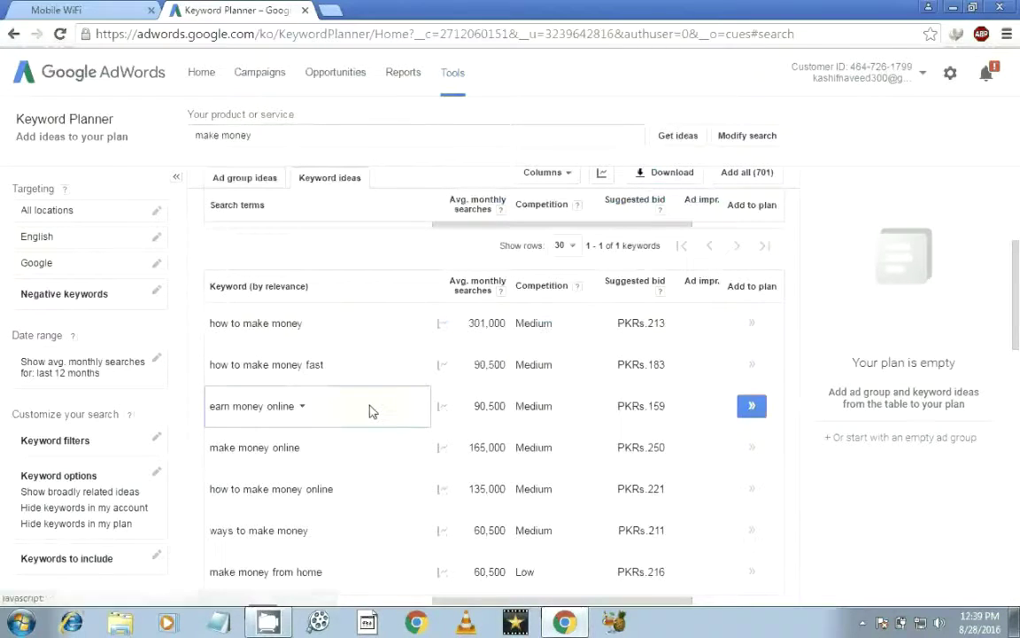
double_click(479, 322)
left_click(554, 356)
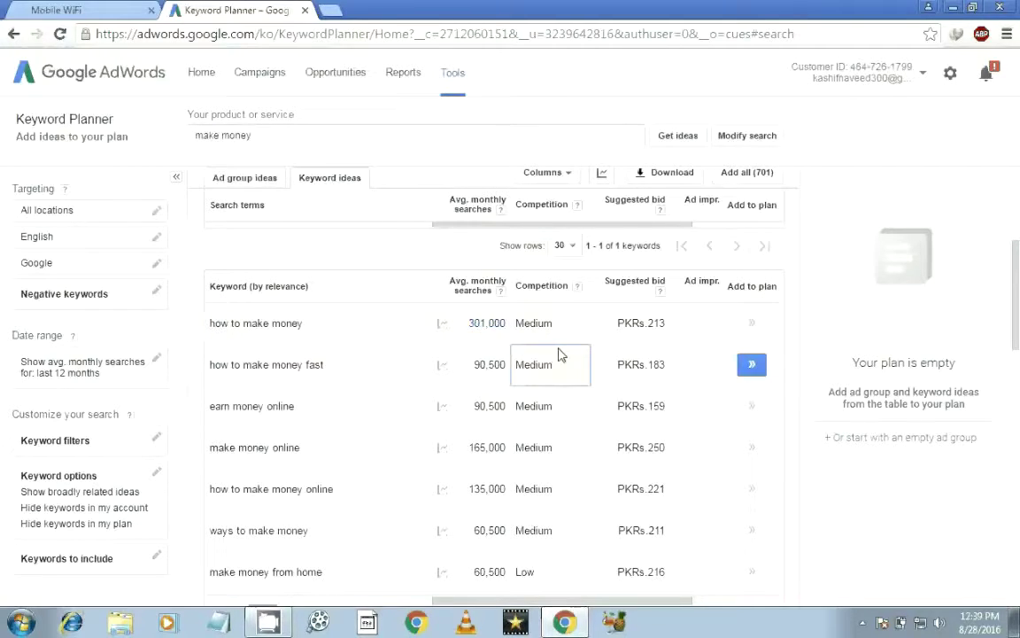
left_click_drag(1017, 288, 1017, 326)
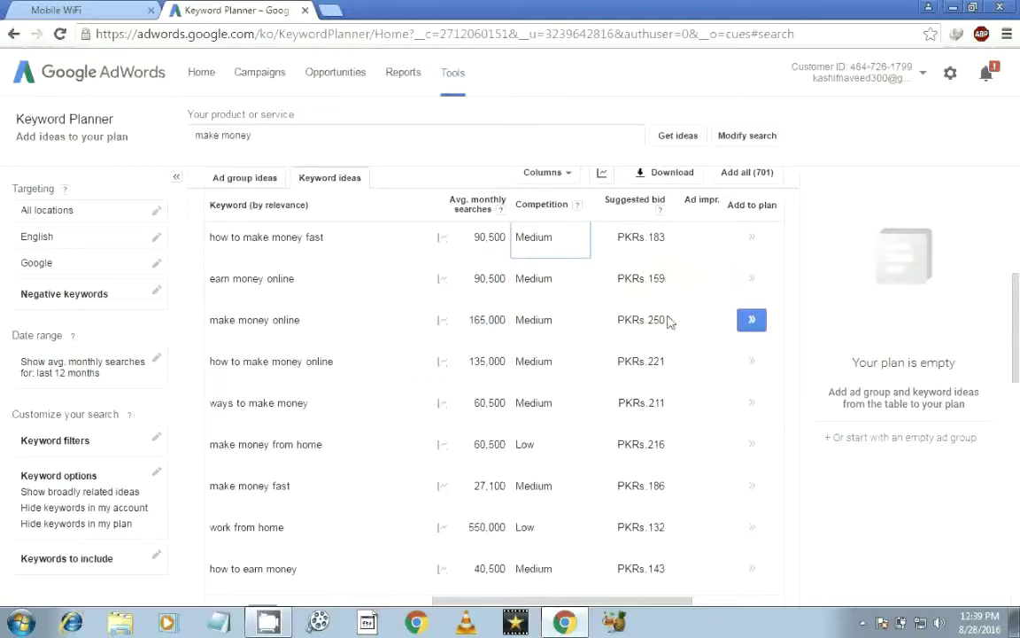
left_click_drag(617, 321, 674, 322)
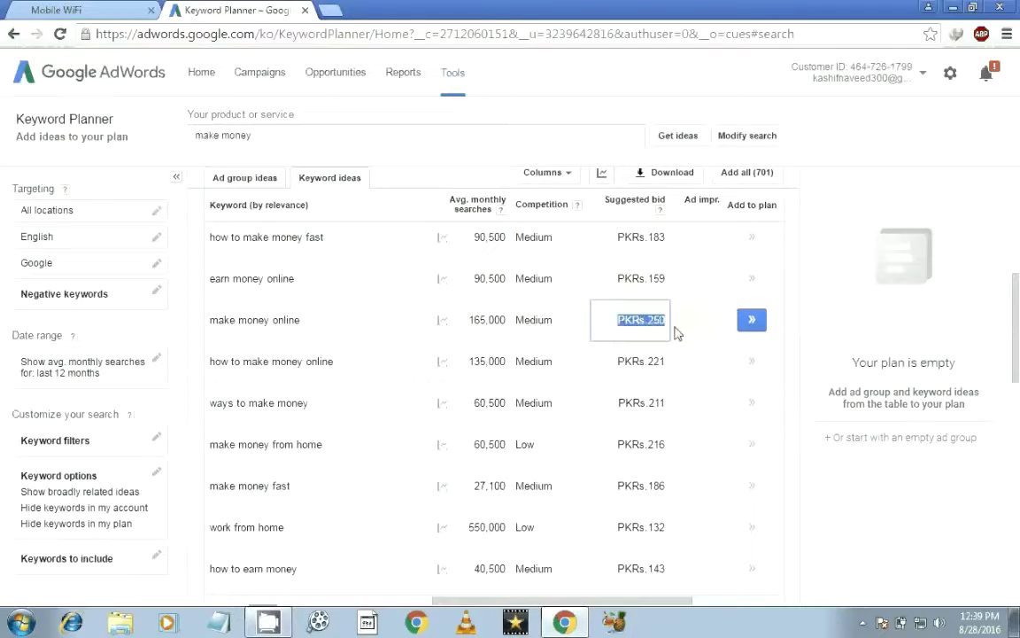
left_click_drag(617, 362, 687, 362)
left_click(695, 403)
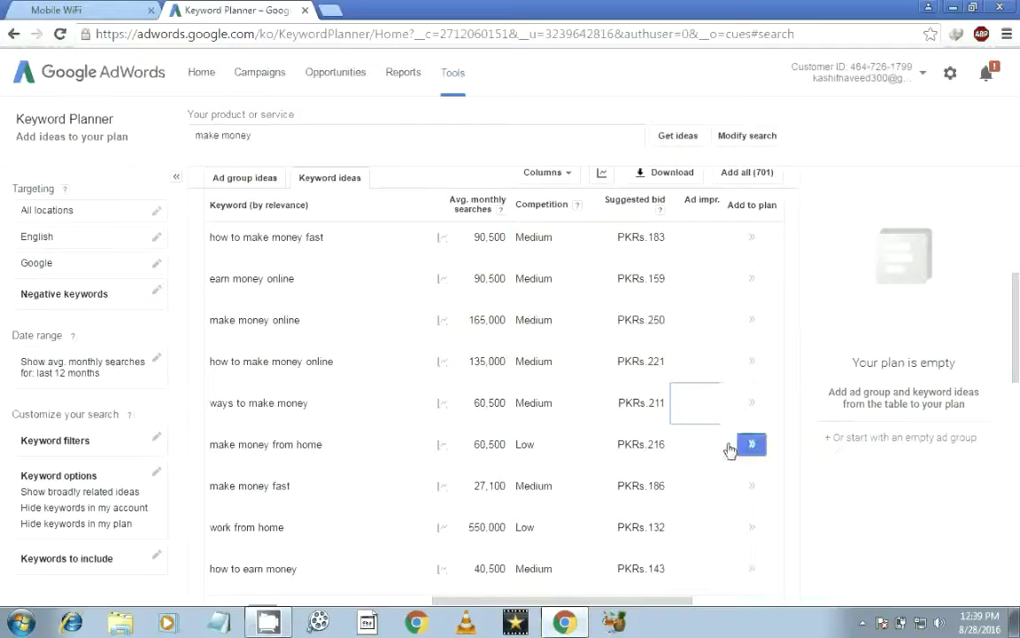
left_click_drag(1017, 310, 1016, 439)
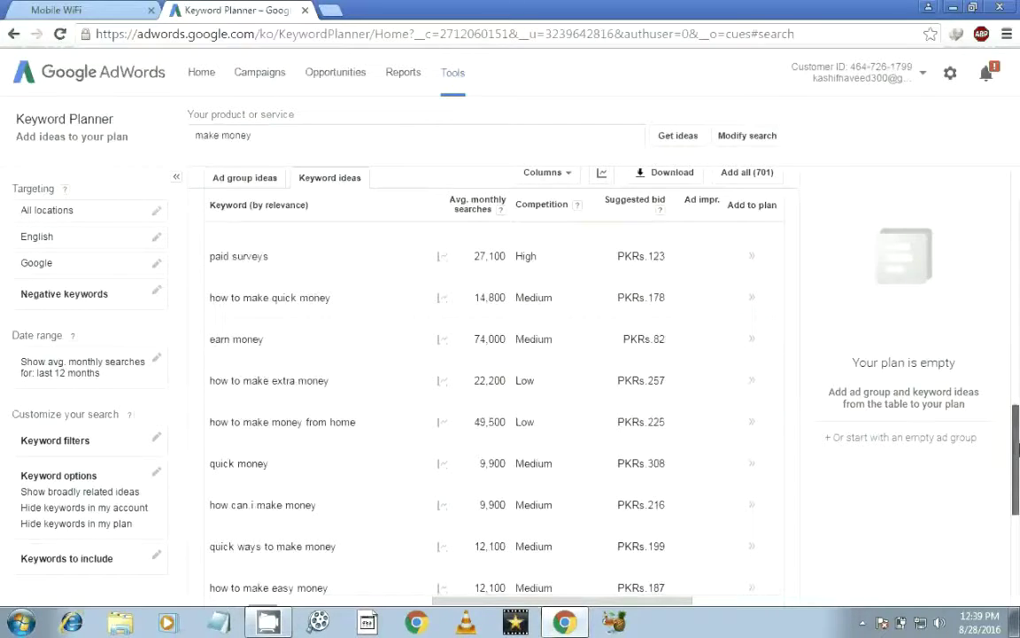
left_click_drag(1018, 390, 1018, 498)
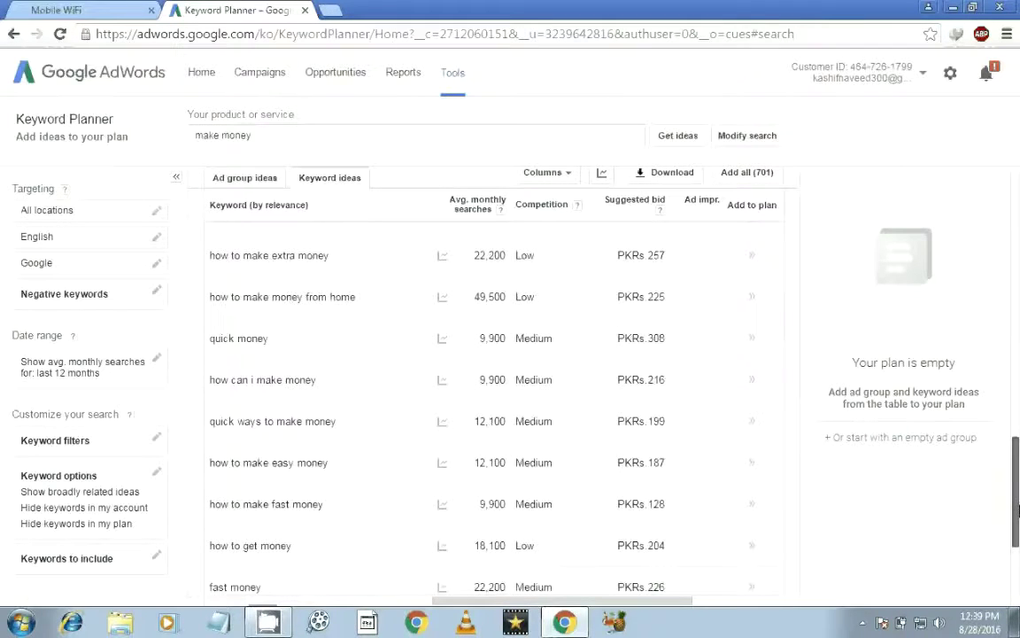
scroll(257, 410, "down", 1)
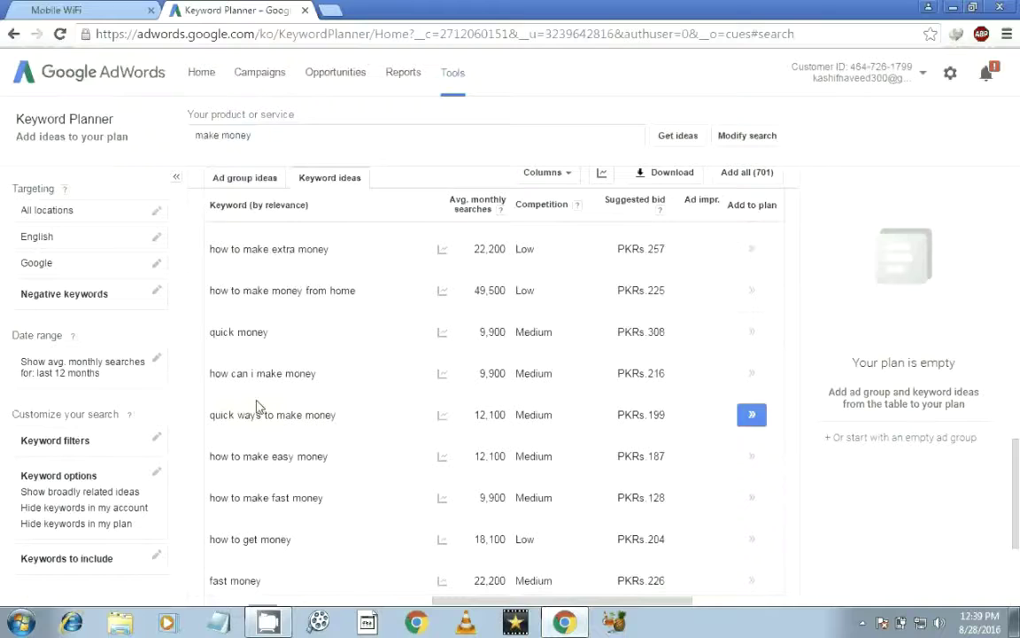
left_click_drag(1017, 452, 1017, 538)
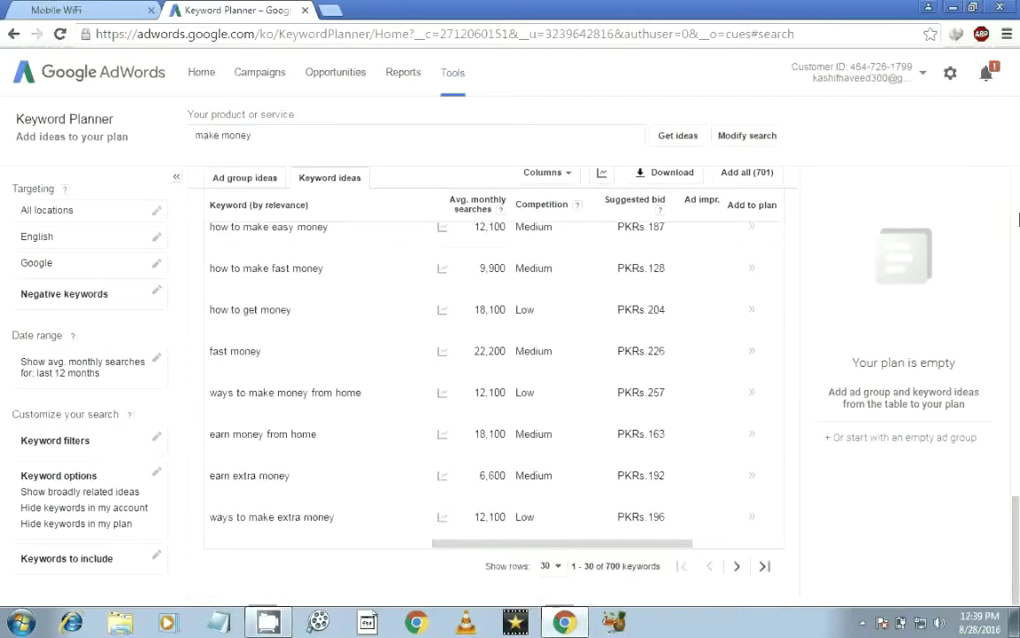
left_click(1017, 223)
left_click(1017, 219)
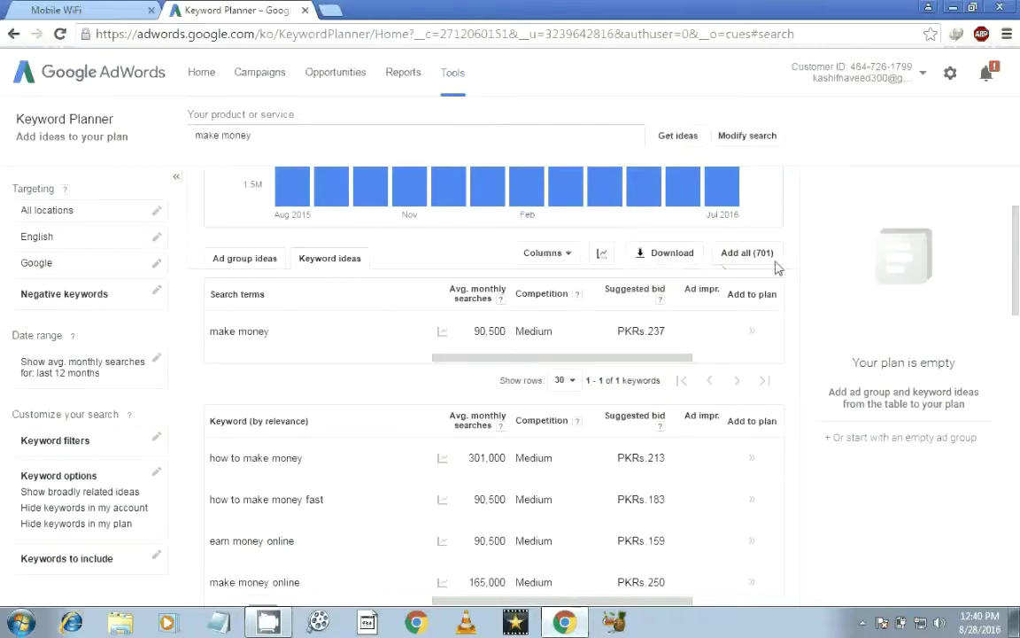
Step: Switch to Ad group ideas and open 'Way To Make' in Ad Preview and Diagnosis
left_click(574, 256)
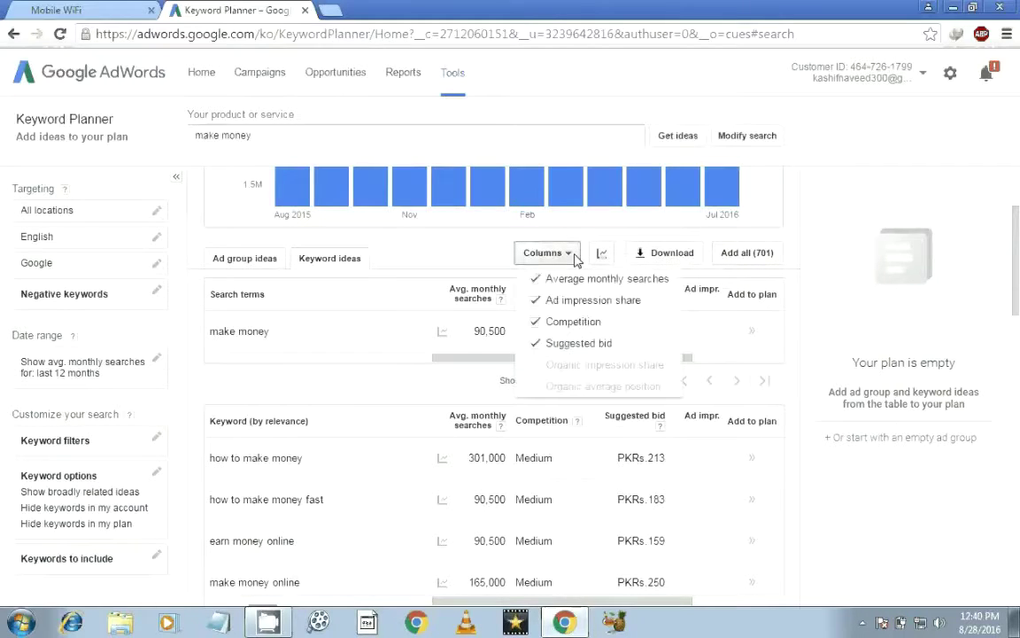
left_click(361, 337)
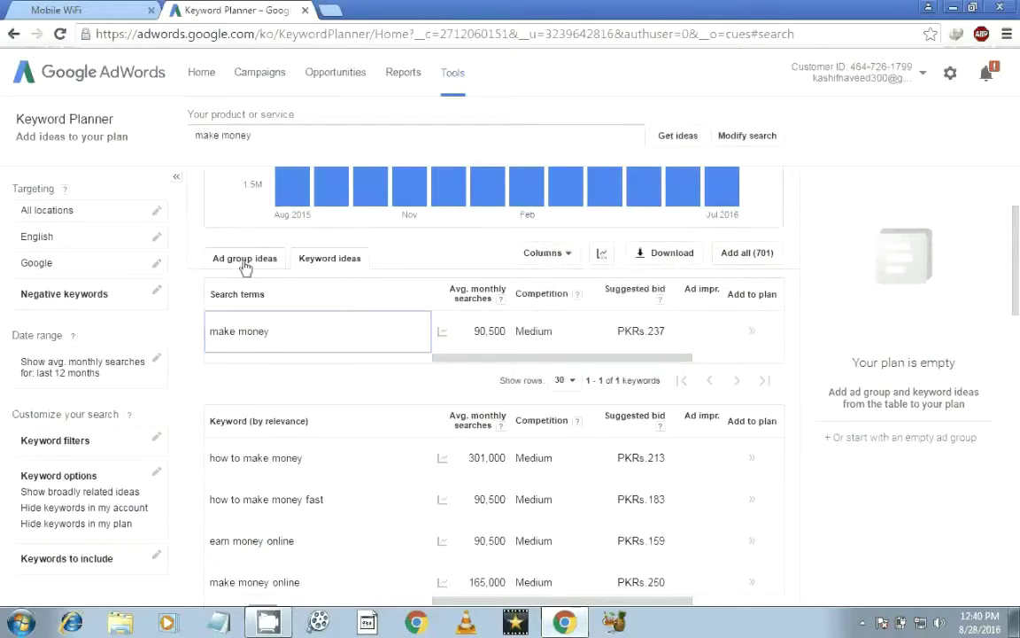
left_click(275, 269)
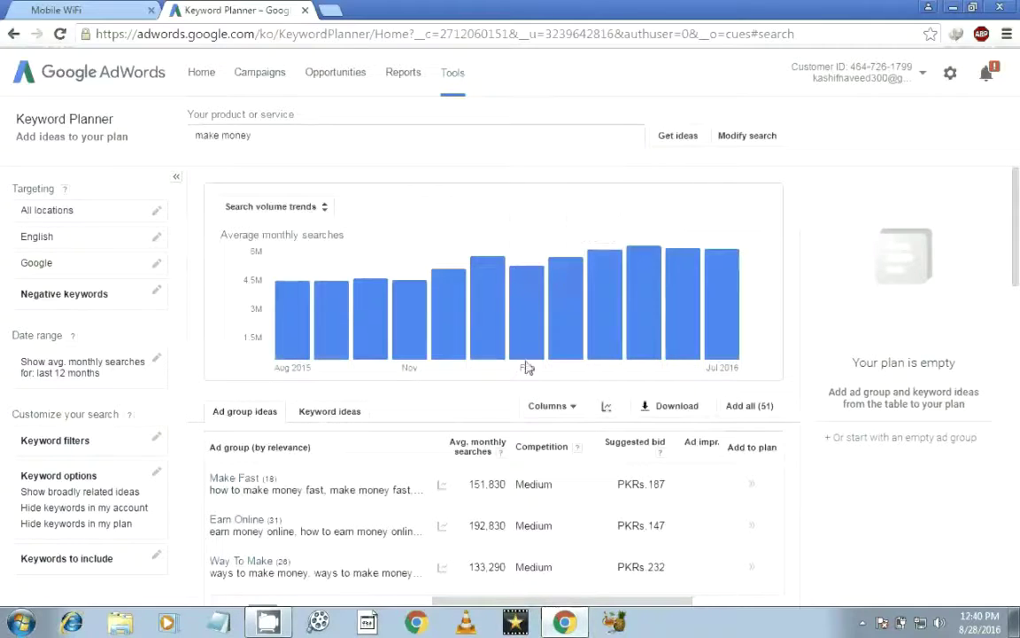
left_click_drag(1017, 230, 1018, 275)
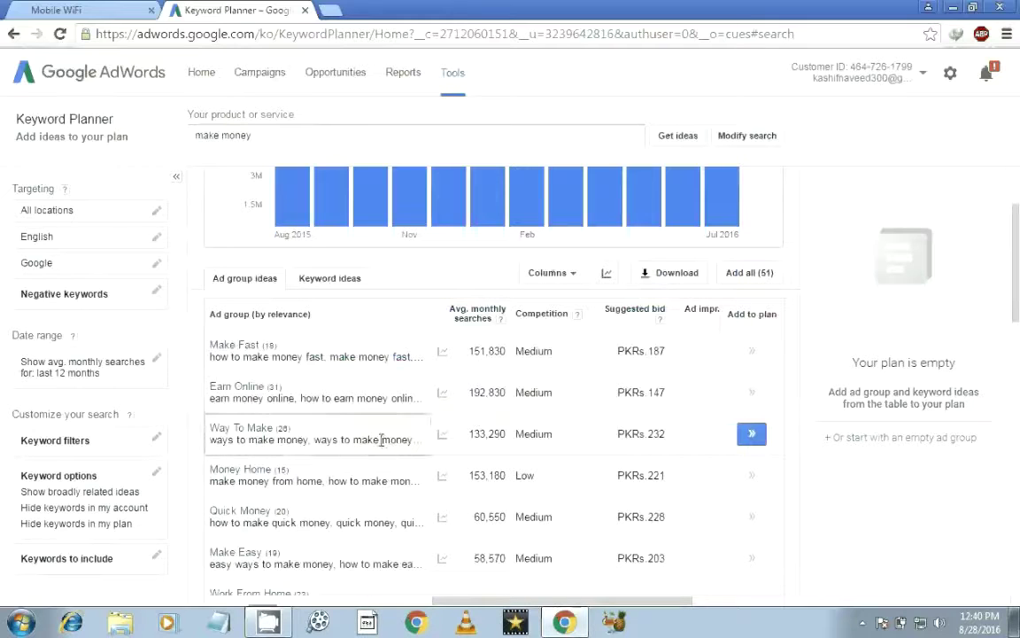
right_click(291, 432)
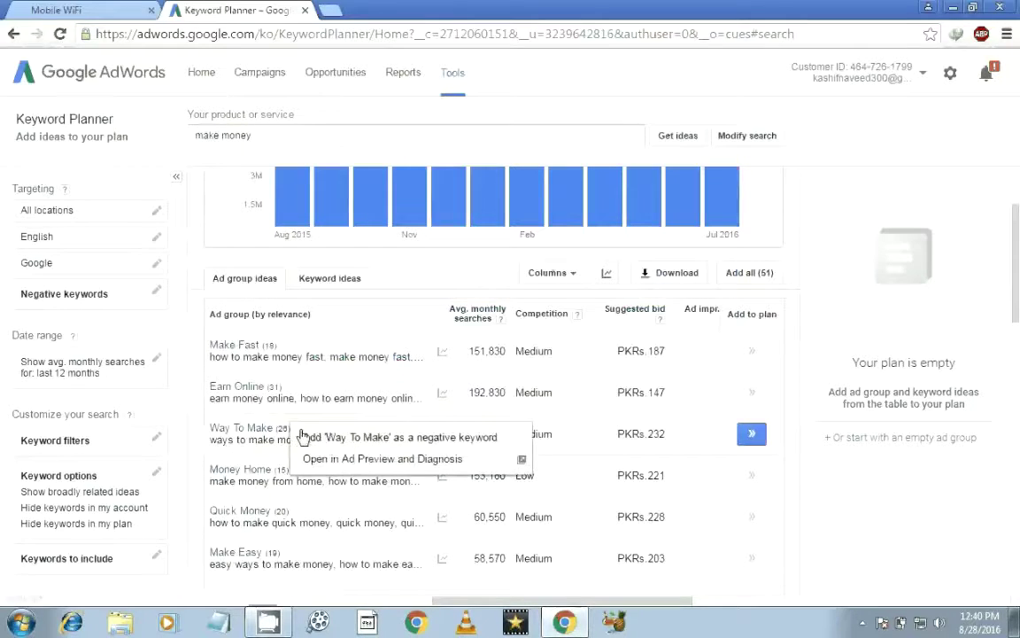
left_click(331, 461)
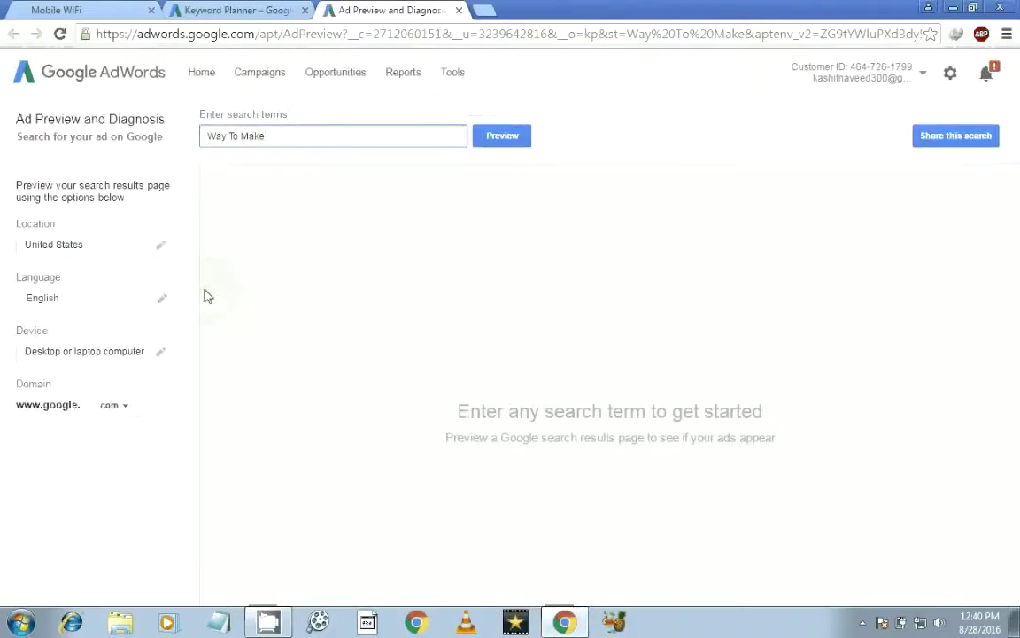
Step: Change the ad preview's targeted location from United States to Pakistan
left_click(137, 251)
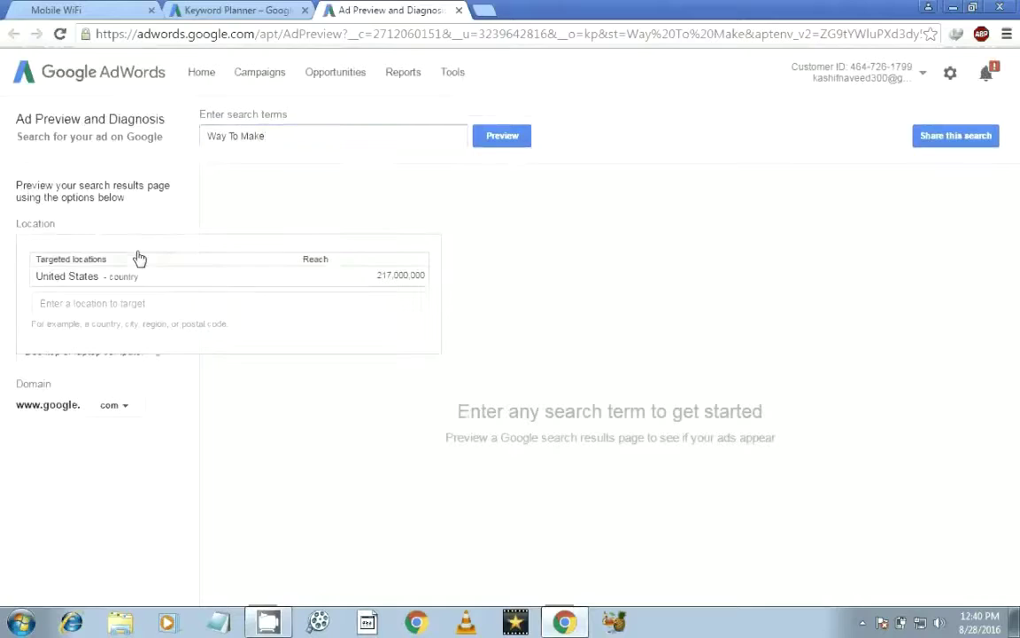
left_click(184, 301)
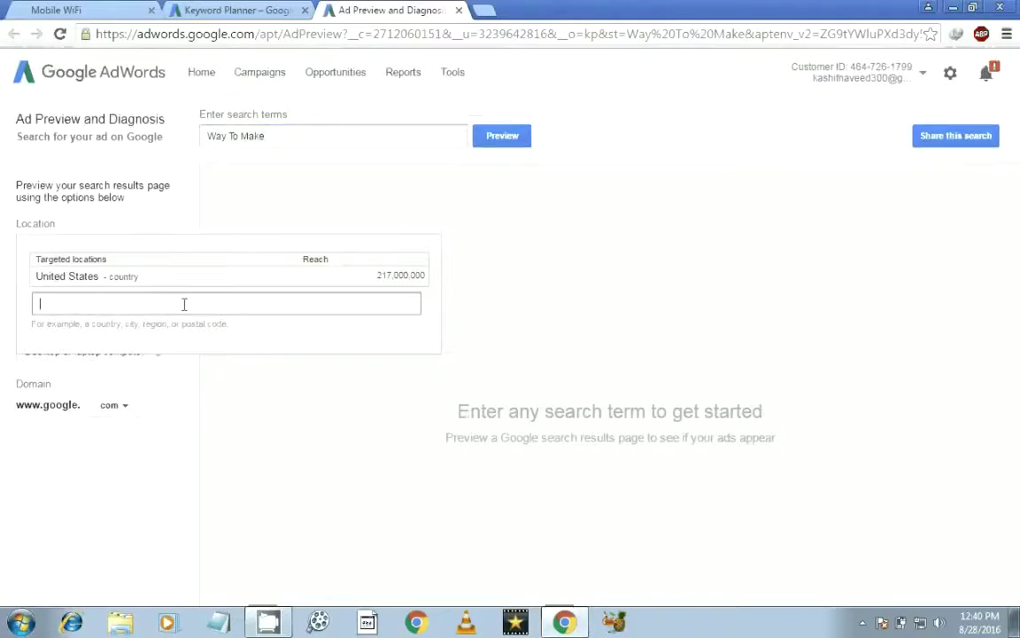
left_click(181, 293)
type("pakistan")
key("Return")
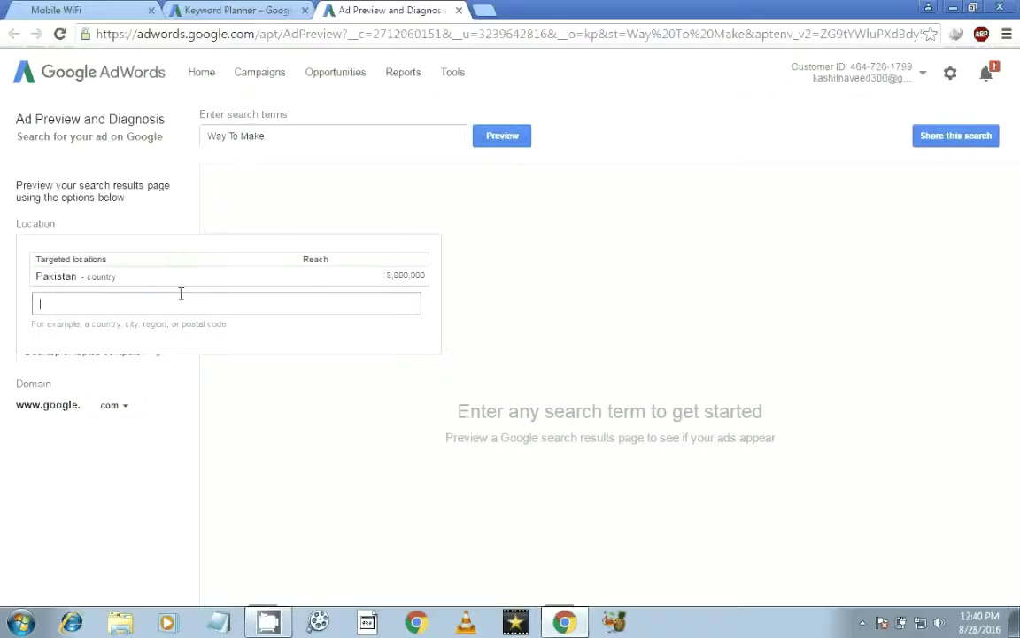
type("o")
key("BackSpace")
type("pak")
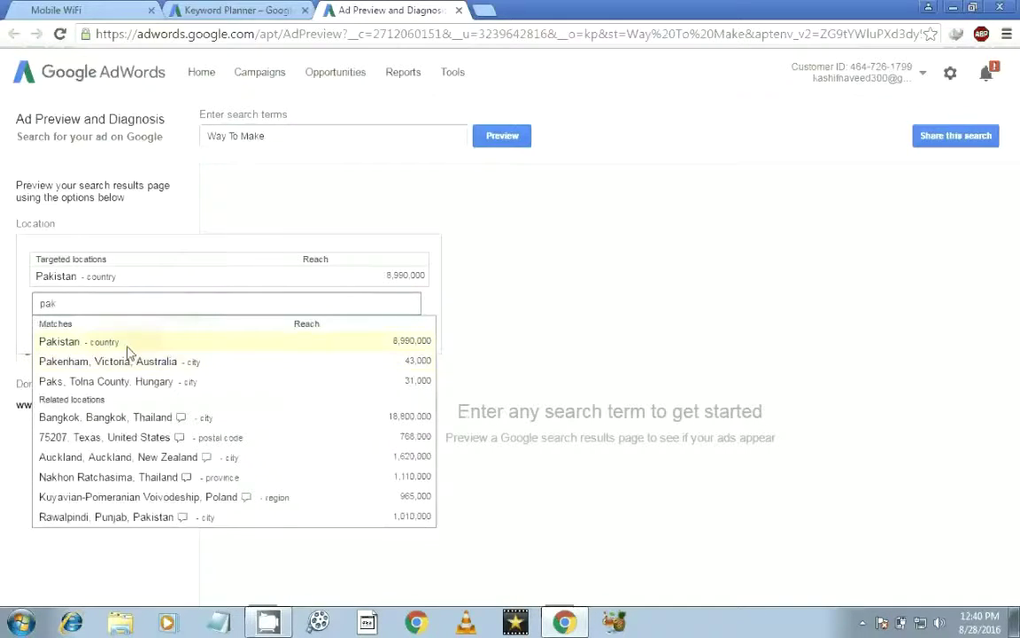
left_click(79, 342)
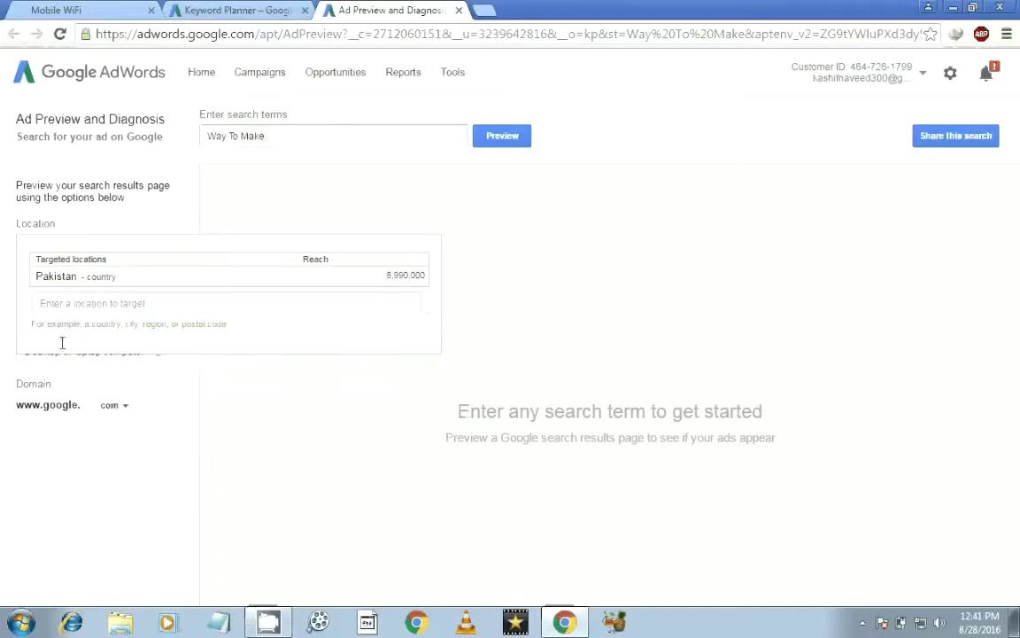
left_click(175, 306)
left_click(283, 410)
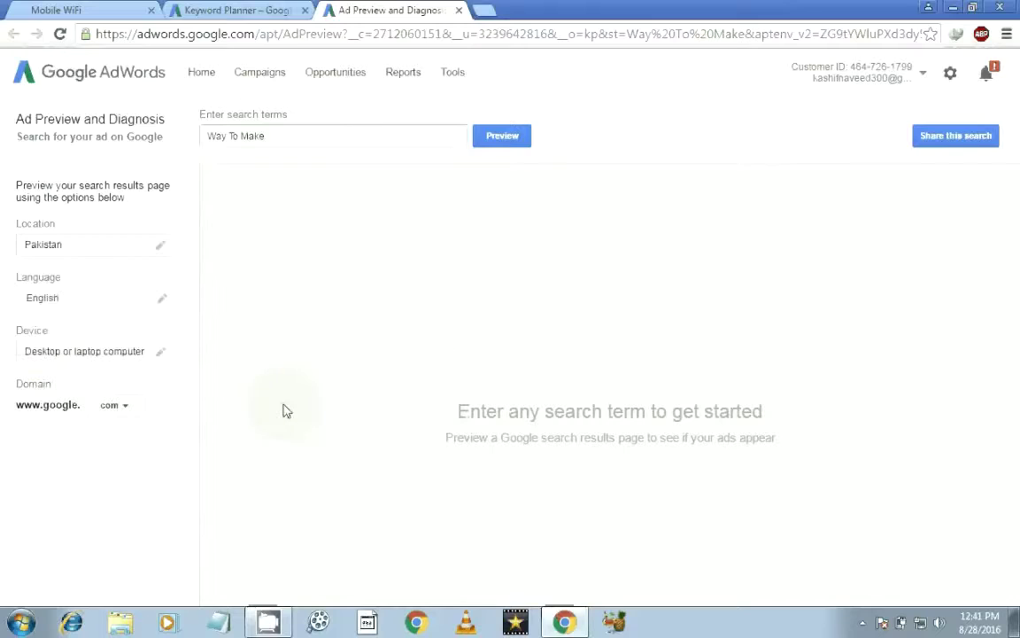
Step: Keep the google.com domain and preview the search results for 'Way To Make'
left_click(131, 413)
left_click(132, 412)
left_click(518, 145)
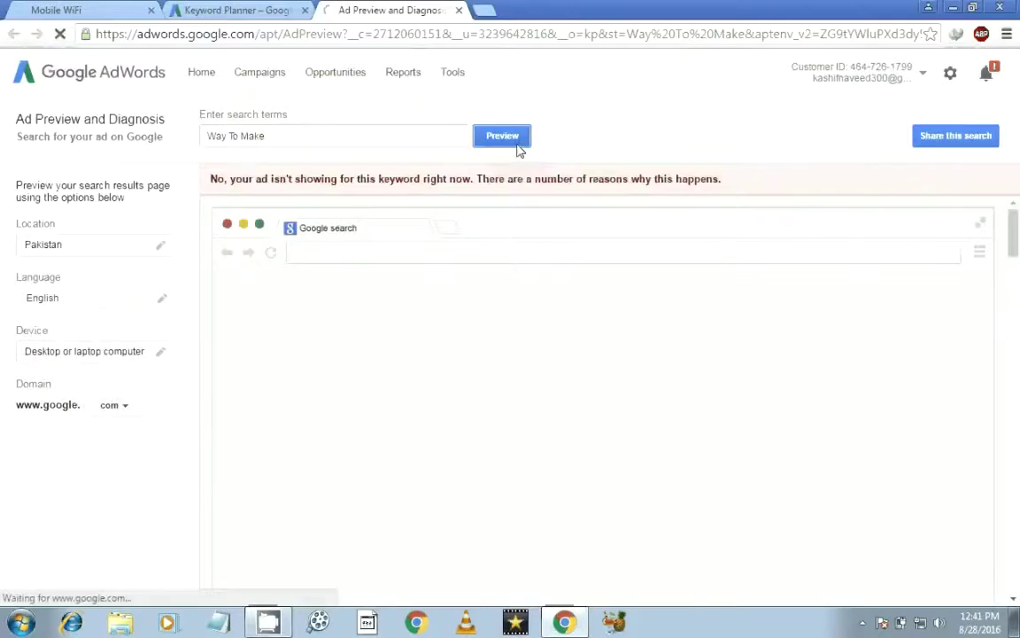
scroll(1016, 257, "down", 1)
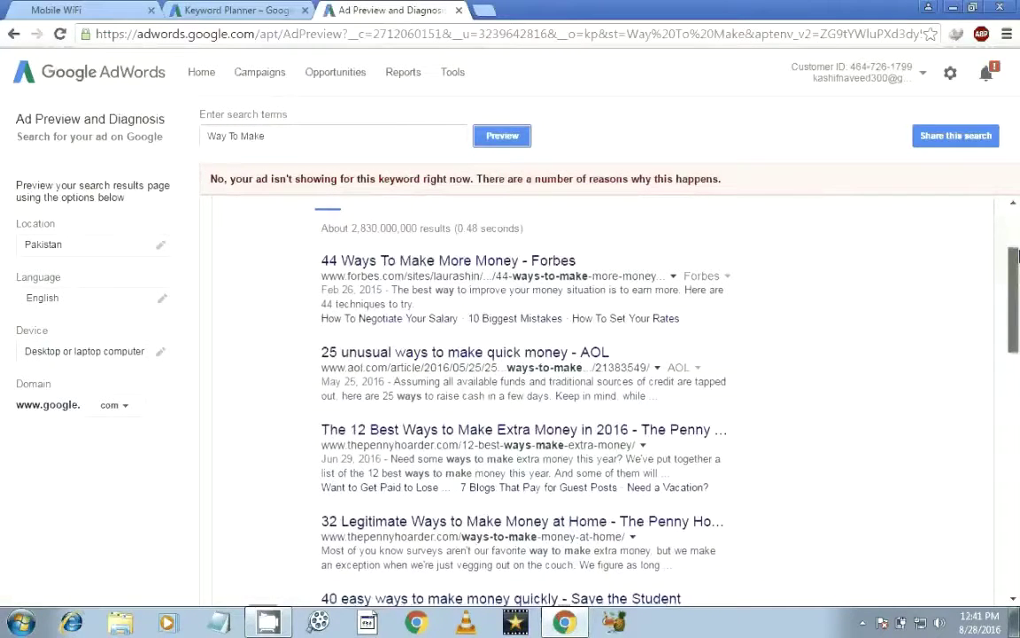
scroll(1019, 257, "down", 3)
left_click_drag(1018, 361, 1018, 549)
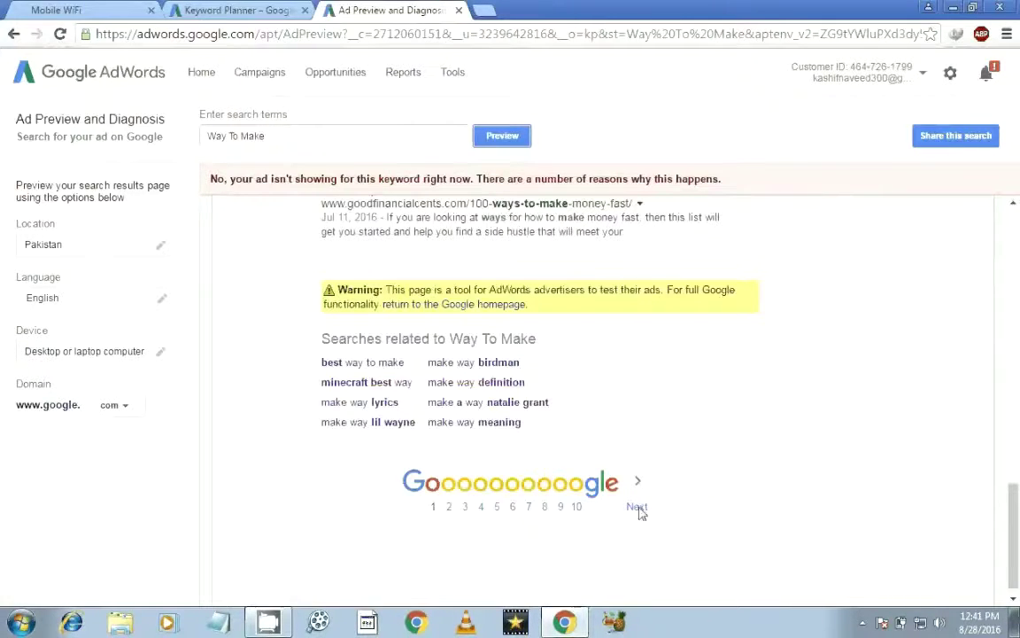
left_click_drag(1015, 556, 1015, 213)
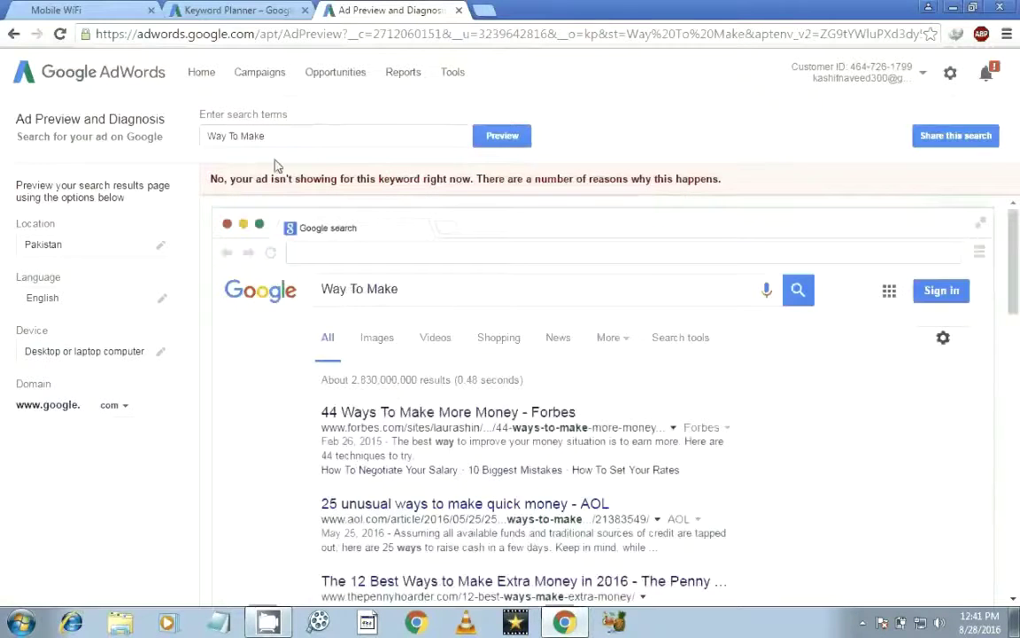
left_click_drag(262, 137, 202, 139)
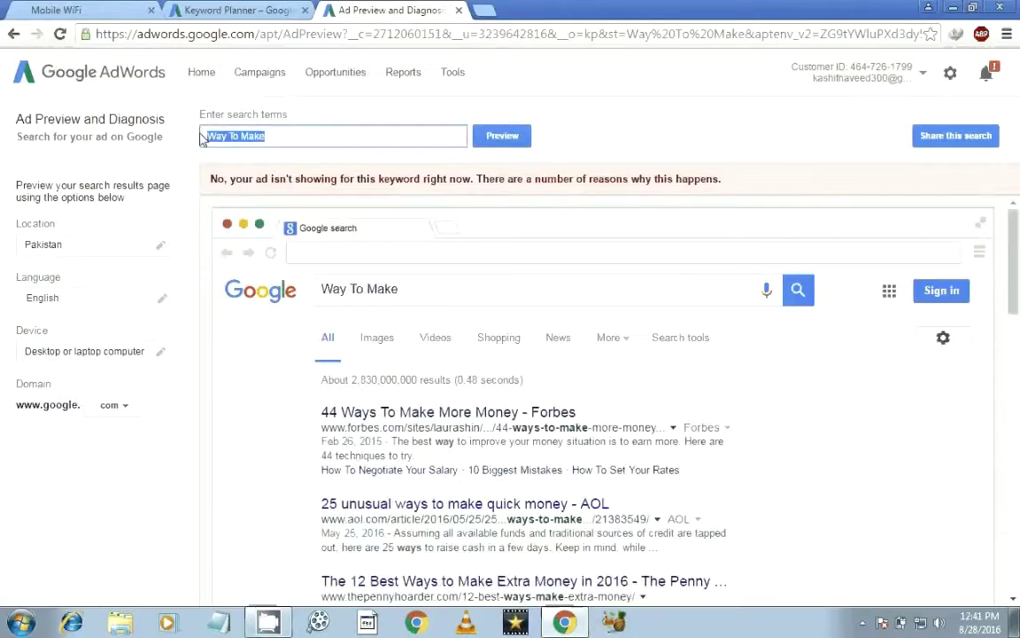
Step: Preview the search results for 'upwork money' in place of the old term
key("BackSpace")
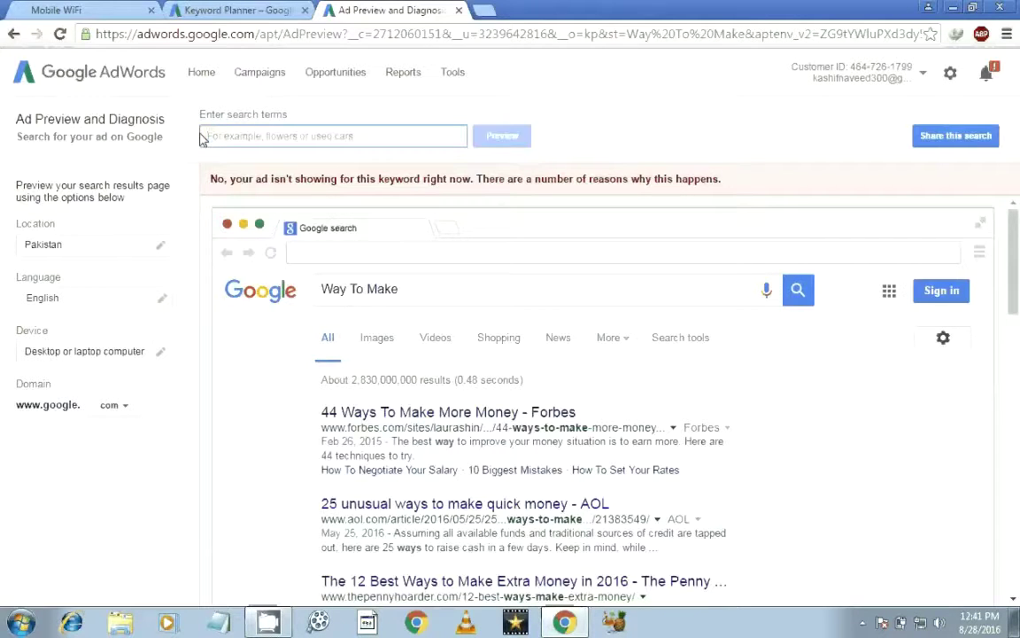
type("upwork money")
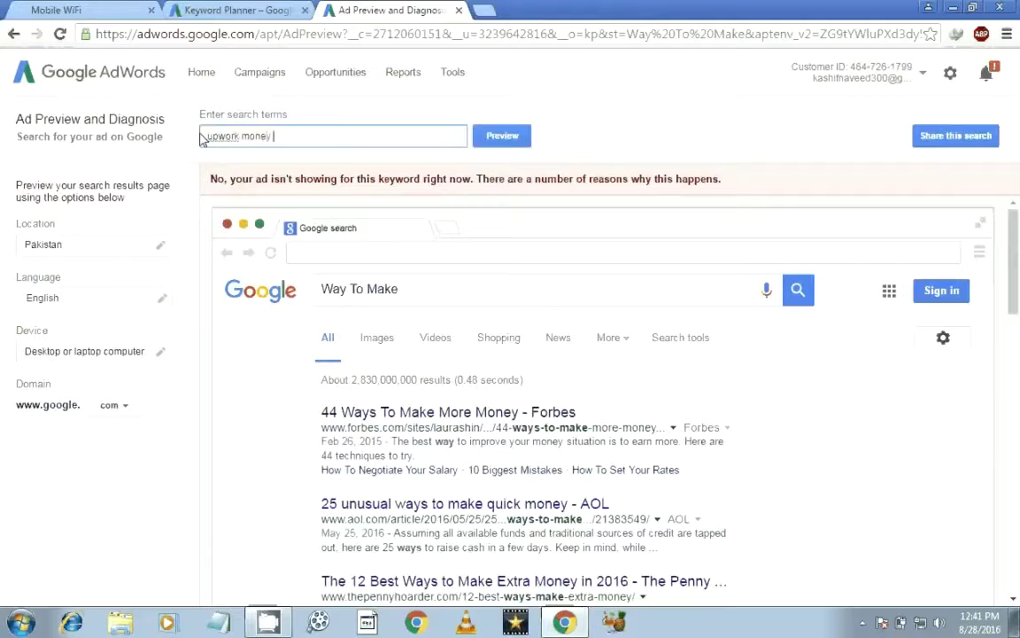
key("Return")
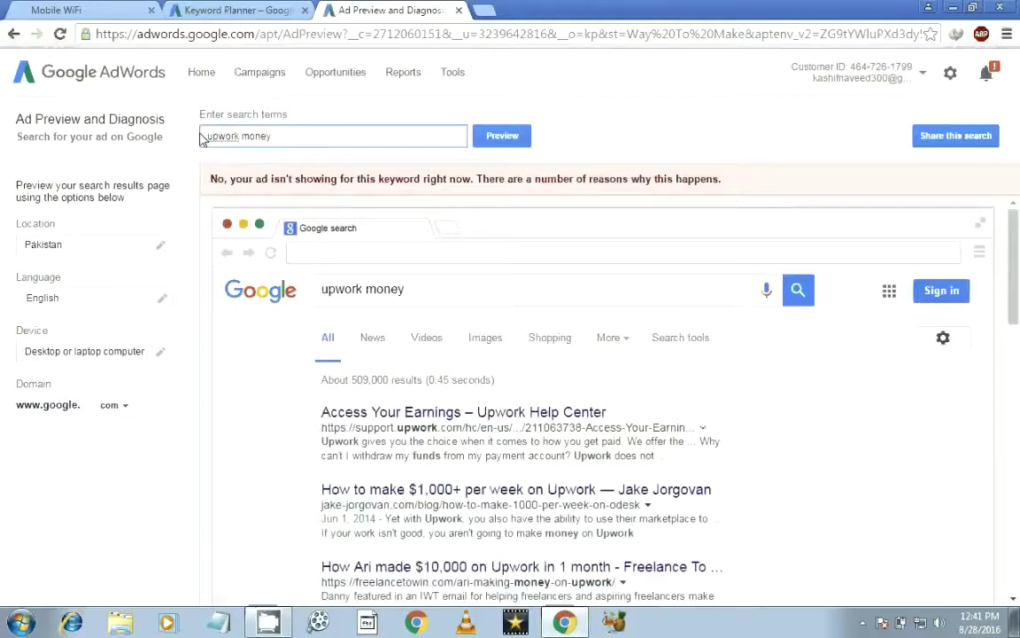
scroll(1018, 314, "down", 2)
scroll(1019, 315, "down", 5)
scroll(496, 348, "up", 4)
left_click(1017, 334)
scroll(1018, 335, "up", 3)
Step: Clear the search term and inspect the location settings without changing them
left_click_drag(274, 135, 199, 140)
key("BackSpace")
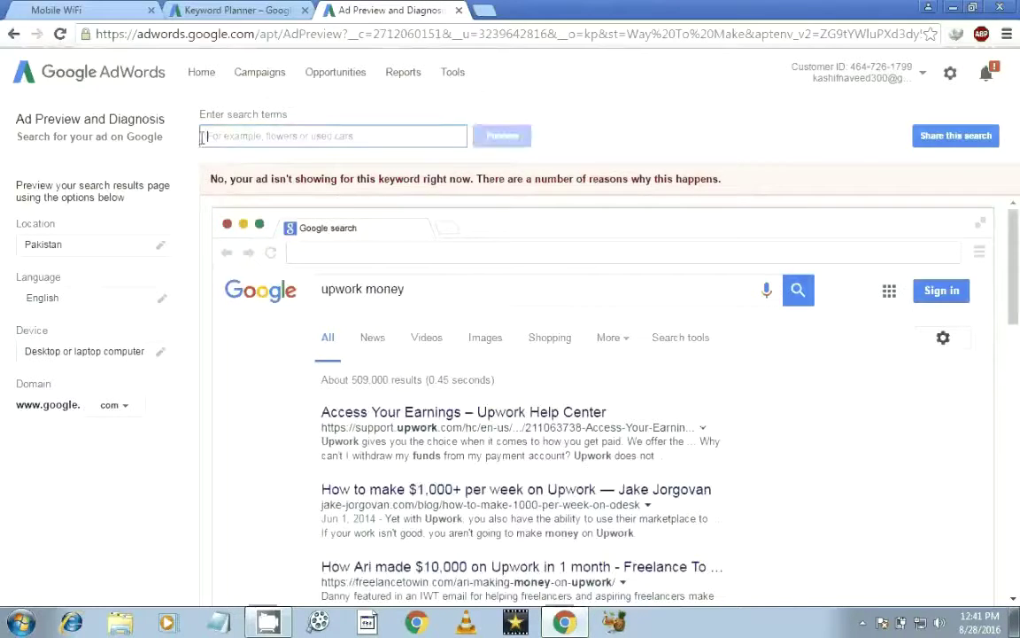
left_click(106, 244)
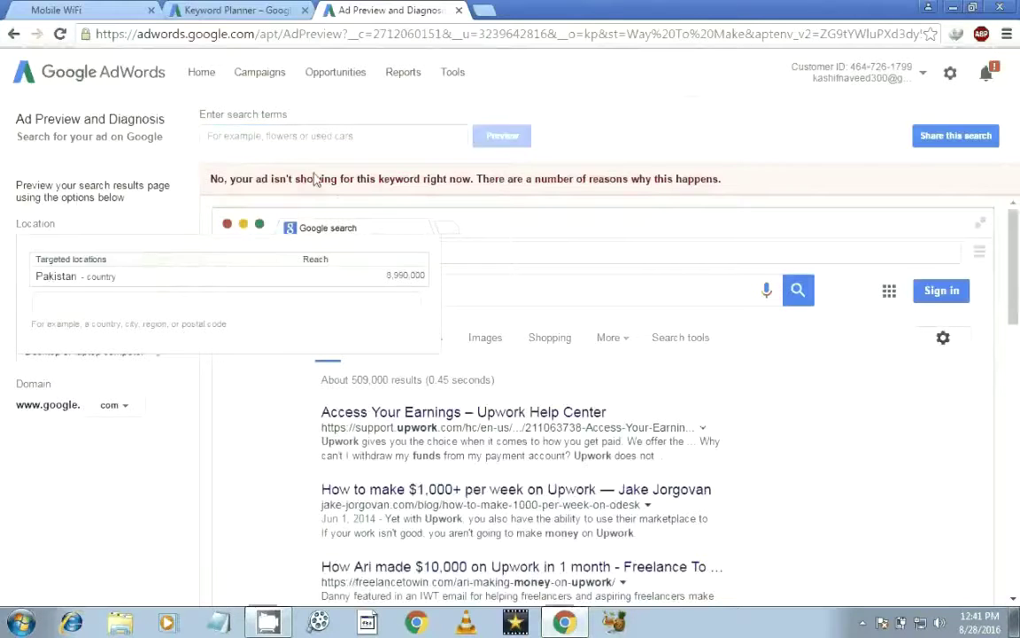
left_click(638, 119)
Step: Close the ad preview, scroll through the remaining ad group ideas, and go to Campaigns
left_click(458, 11)
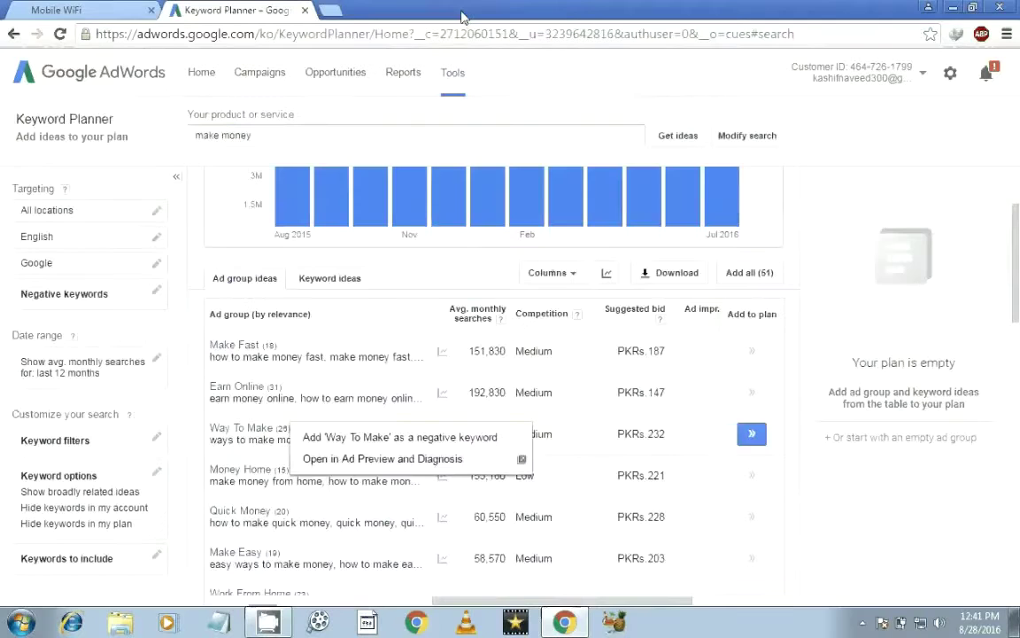
left_click_drag(1017, 239, 1017, 421)
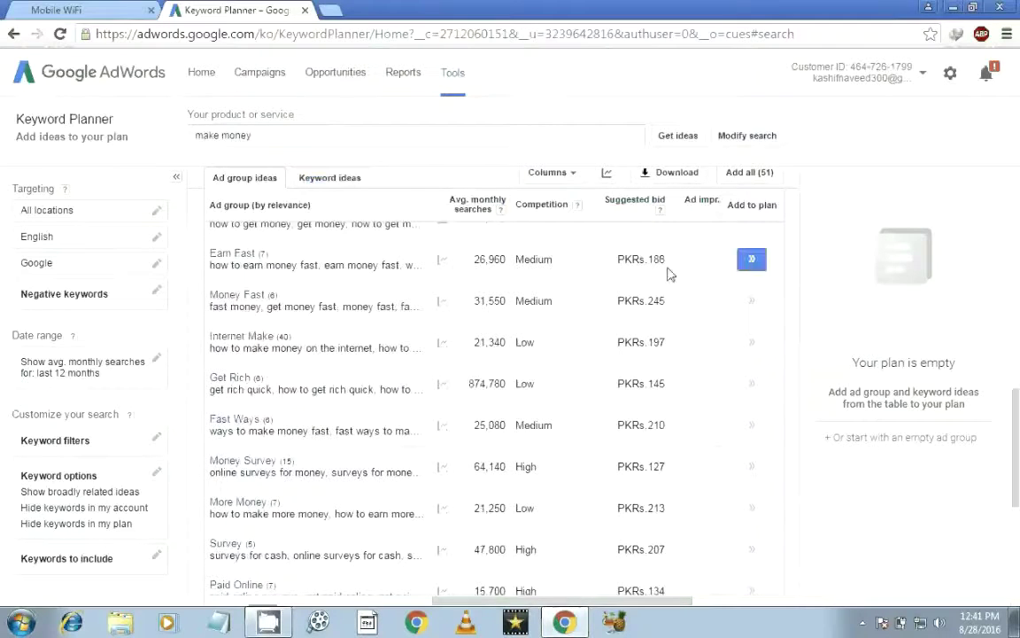
left_click_drag(1016, 430, 1017, 530)
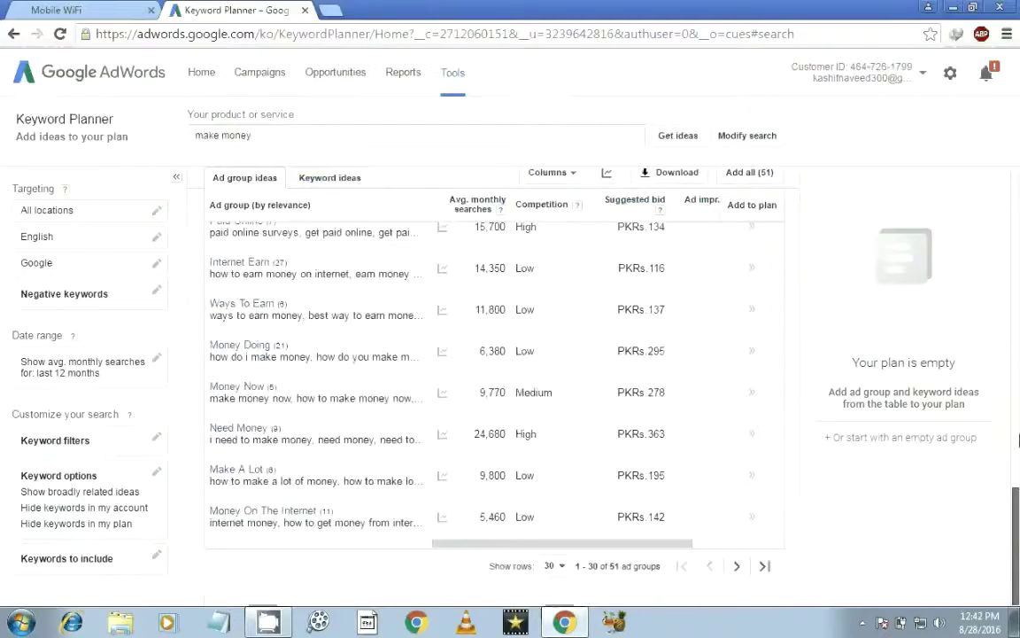
scroll(166, 159, "up", 5)
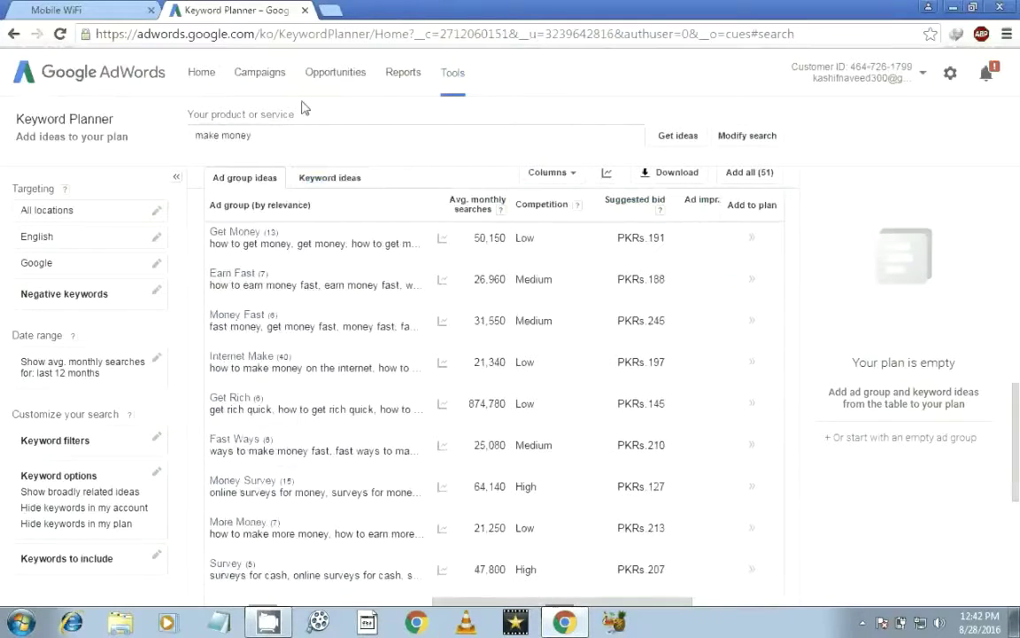
left_click(259, 78)
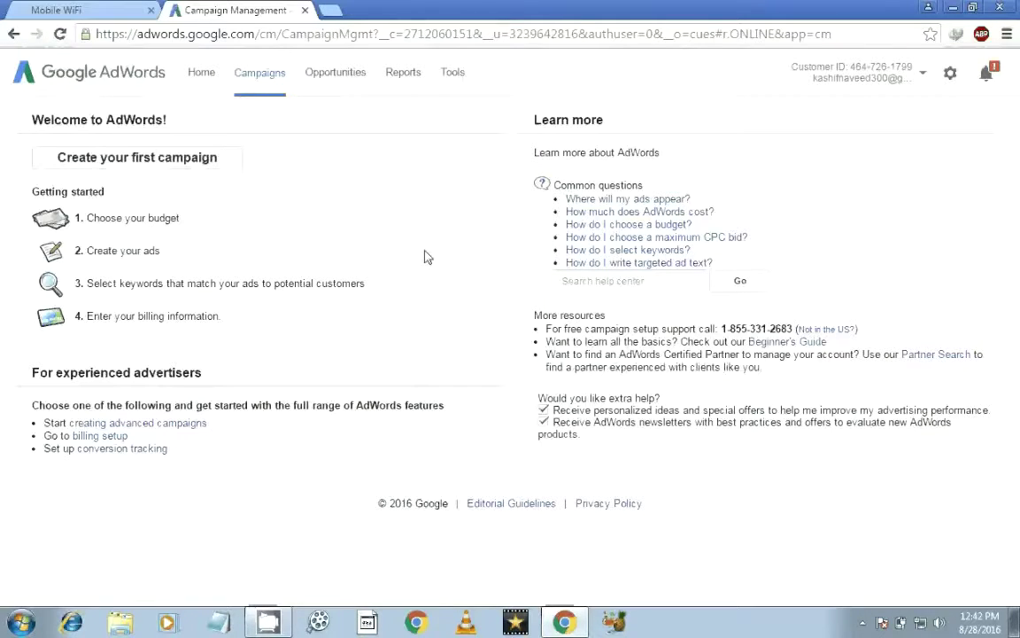
Step: Read the 'How do I select keywords?' help article, then return to Campaign Management
left_click(644, 257)
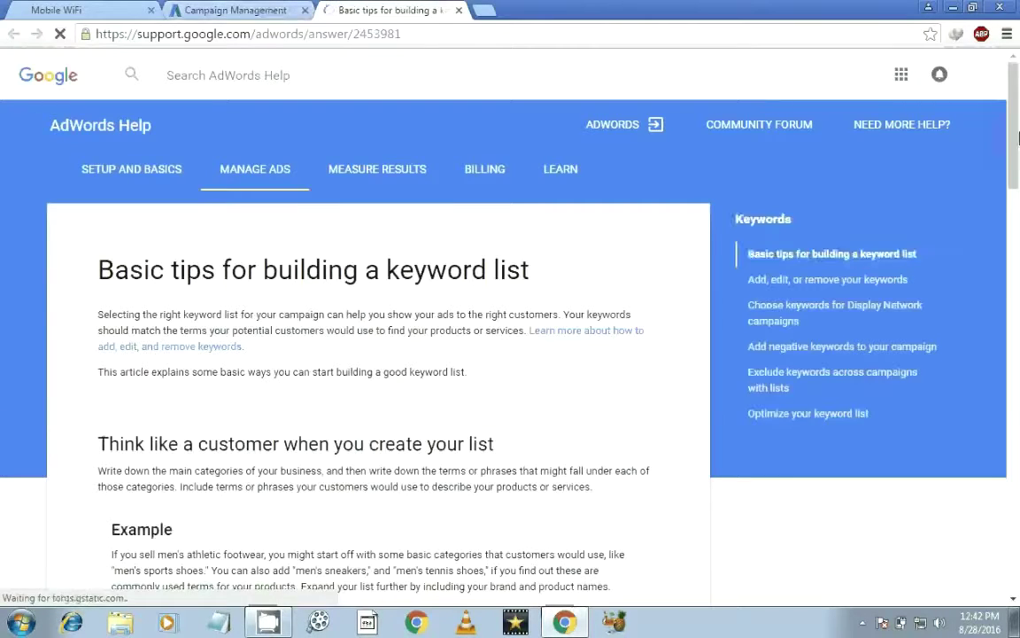
scroll(1016, 178, "down", 2)
scroll(1017, 178, "down", 3)
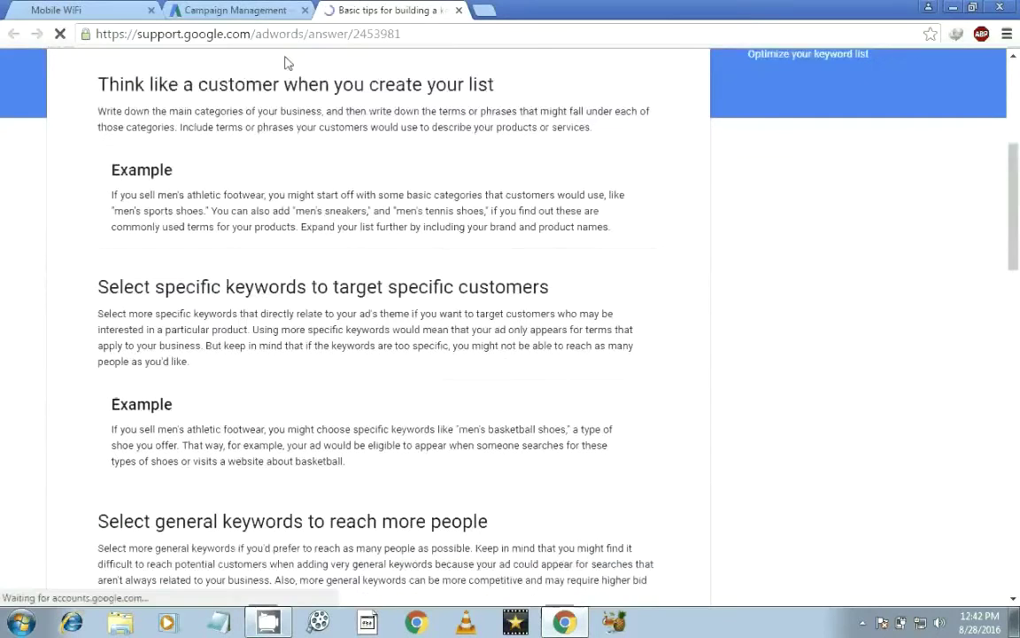
left_click(236, 9)
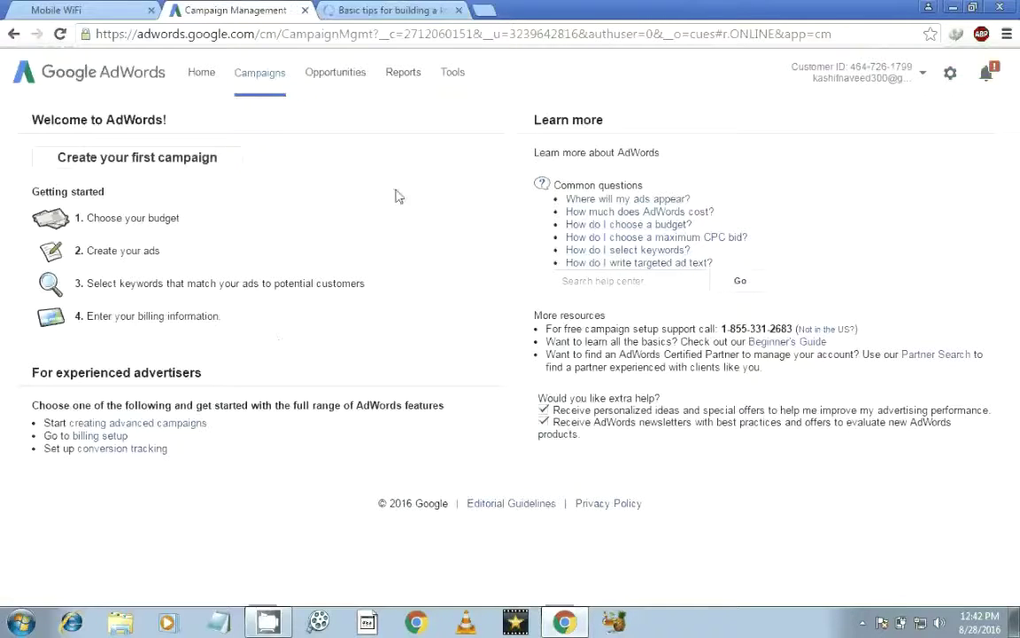
Step: Open the first campaign's settings page and close the keyword tips help tab
left_click(149, 162)
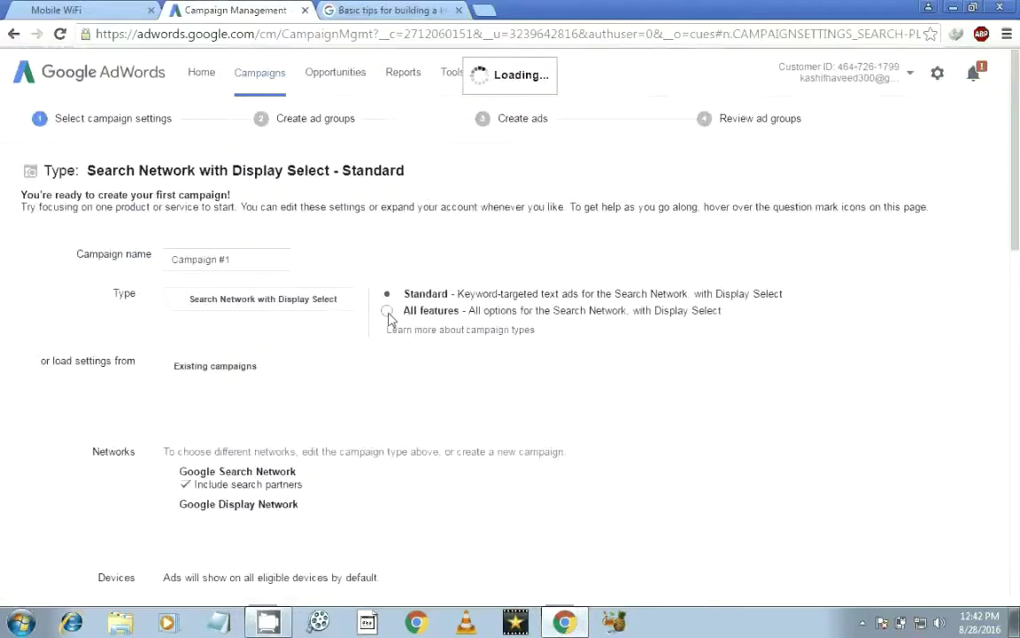
left_click_drag(1017, 186, 1019, 240)
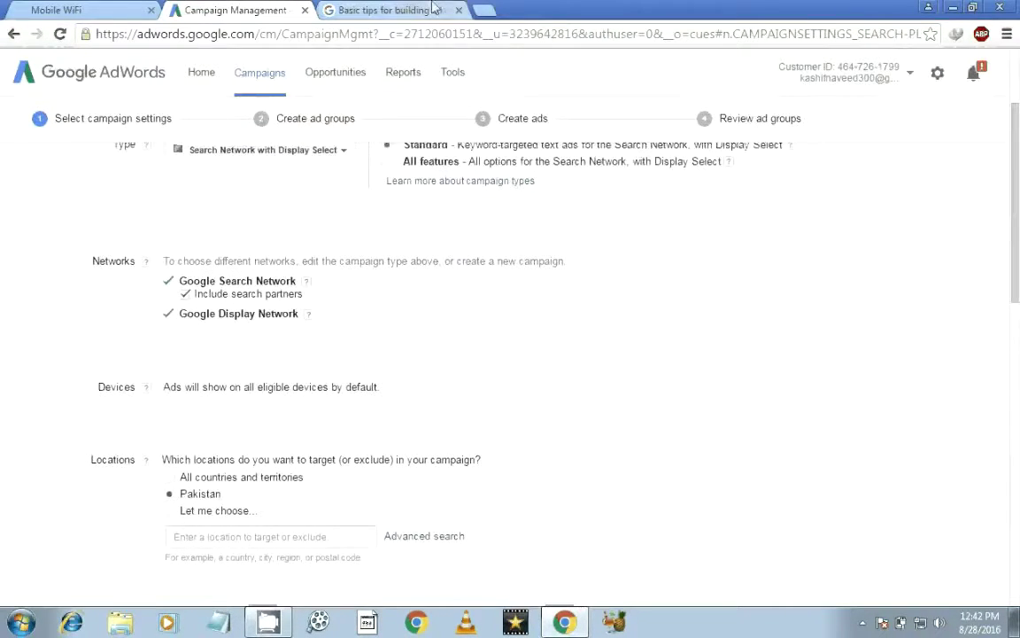
left_click(421, 10)
left_click(459, 10)
Step: Return to the campaign settings page and bring the empty Notepad forward
left_click(109, 9)
left_click(232, 10)
scroll(334, 591, "up", 3)
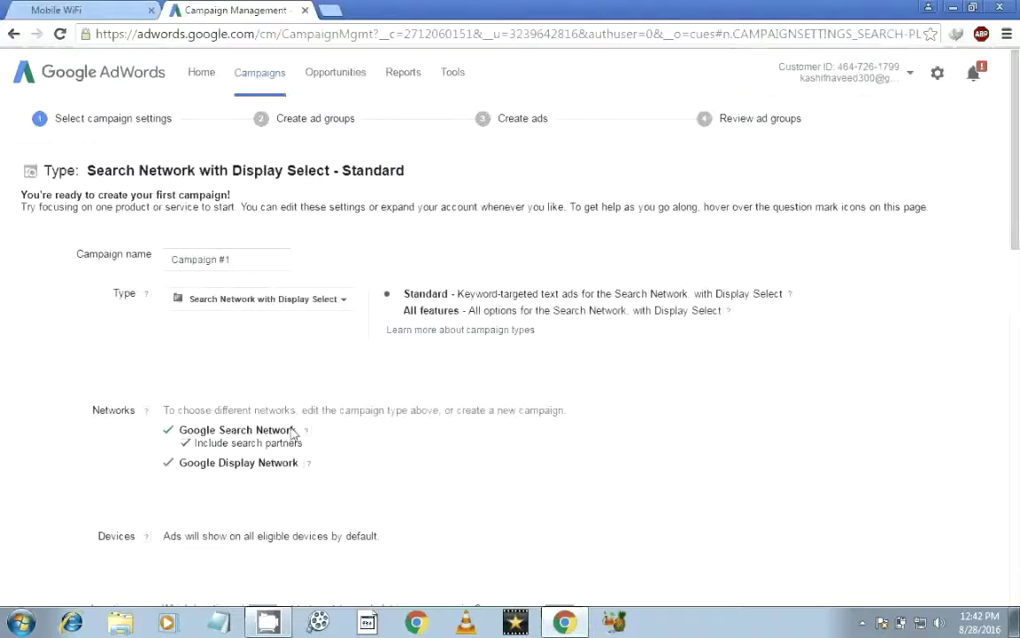
left_click(219, 622)
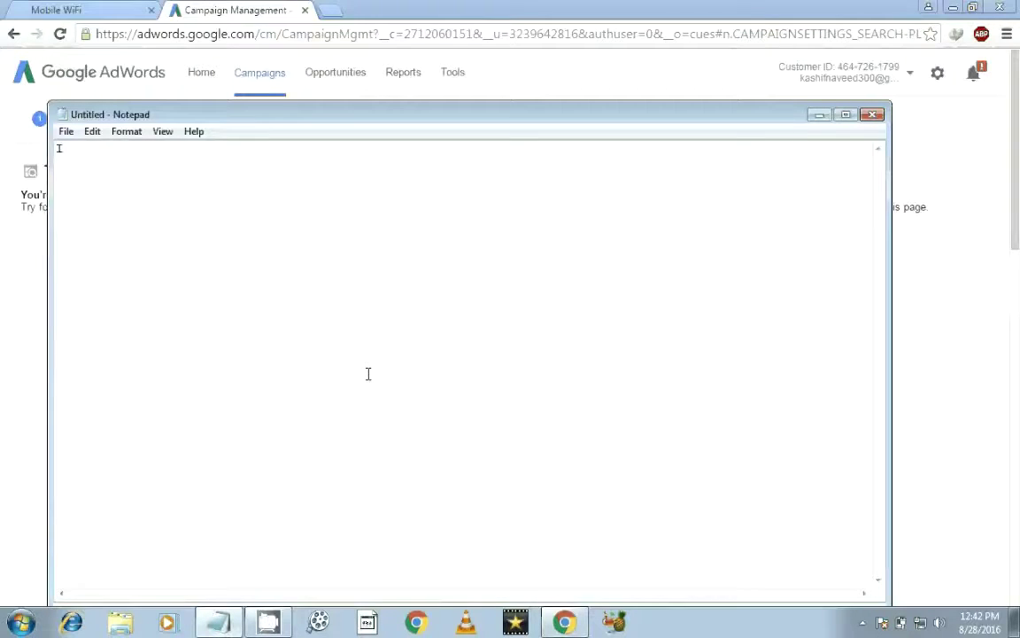
Step: Set the Notepad font size to 72 points
type("f")
key("BackSpace")
left_click(126, 131)
left_click(142, 167)
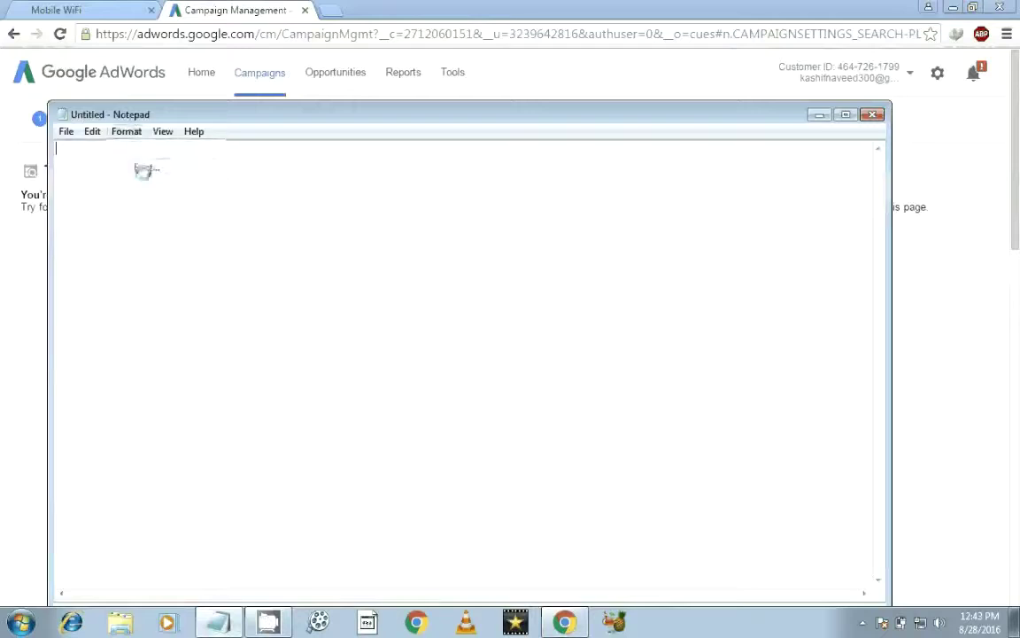
left_click_drag(392, 334, 394, 361)
left_click(363, 364)
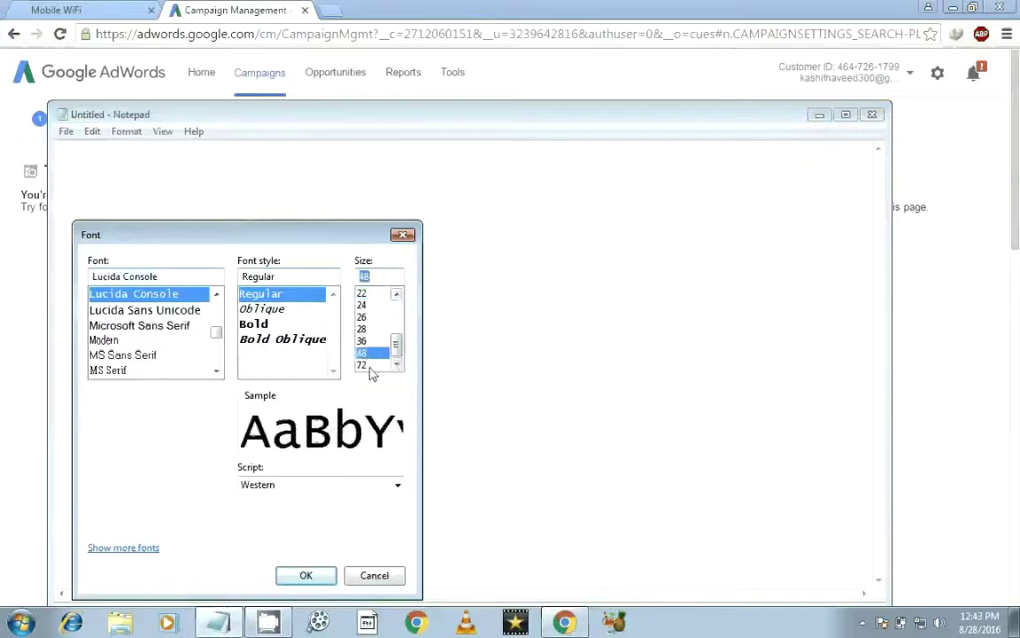
left_click(333, 575)
Step: Type 'If you ads show in your vid' and 'create a comp....' on separate lines
type("I")
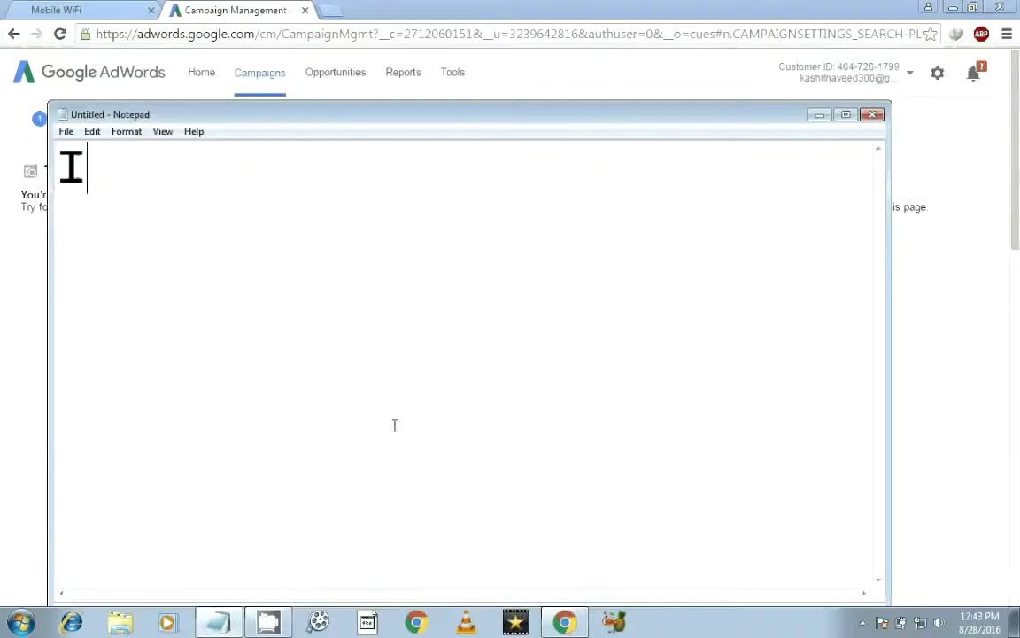
type("f you ads show ")
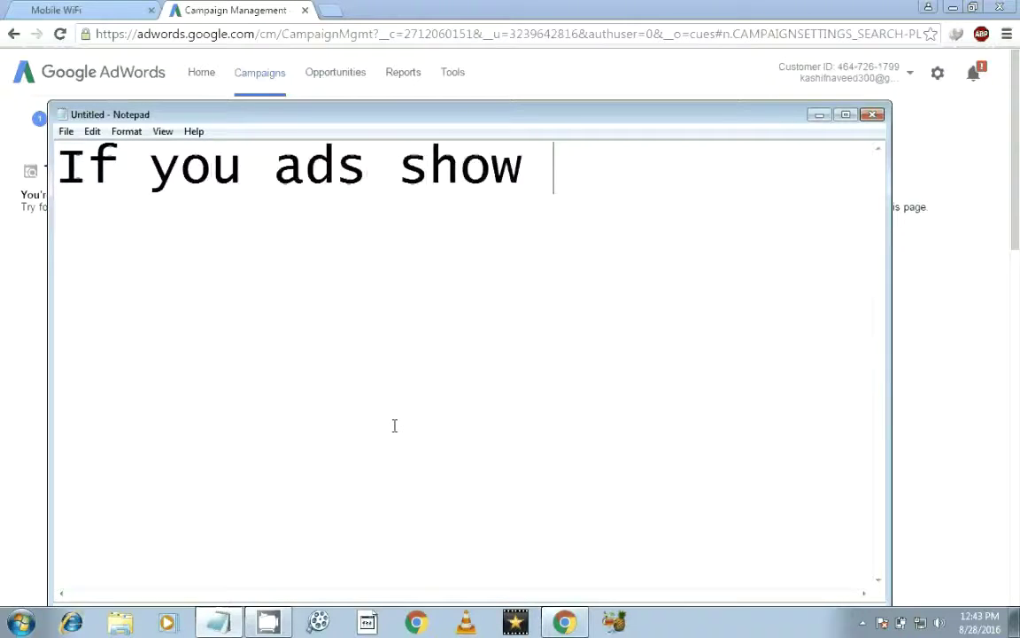
type("in your vid")
key("Return")
type("create a ")
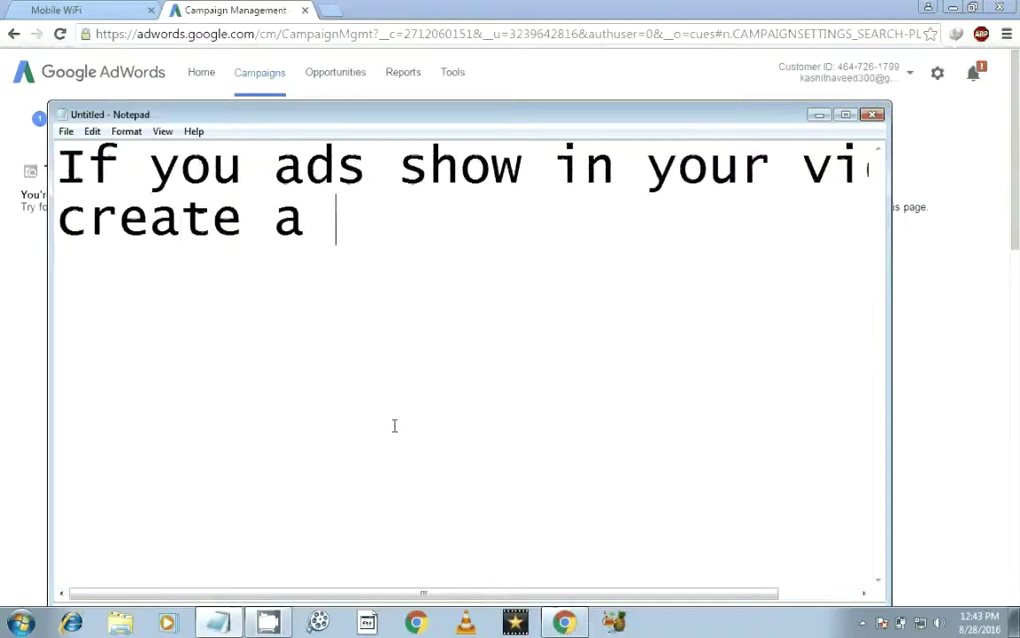
type("comp")
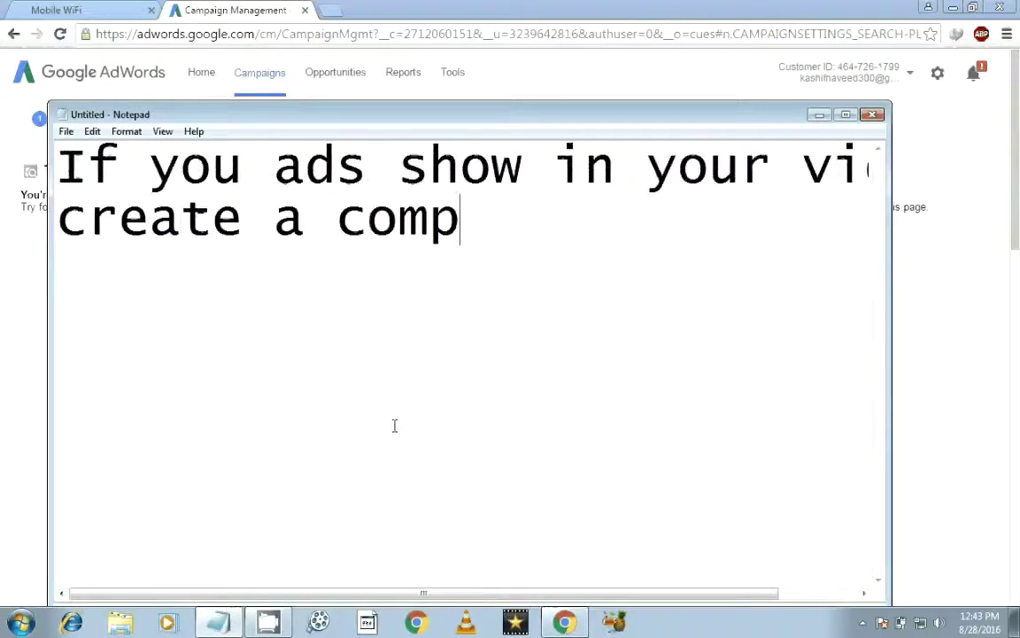
type("....")
key("Return")
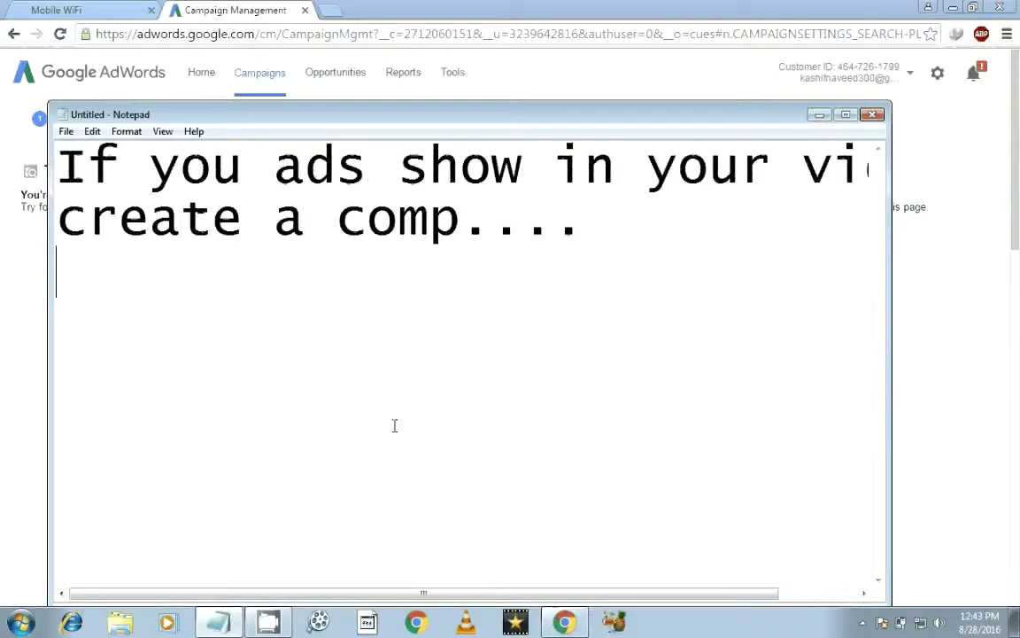
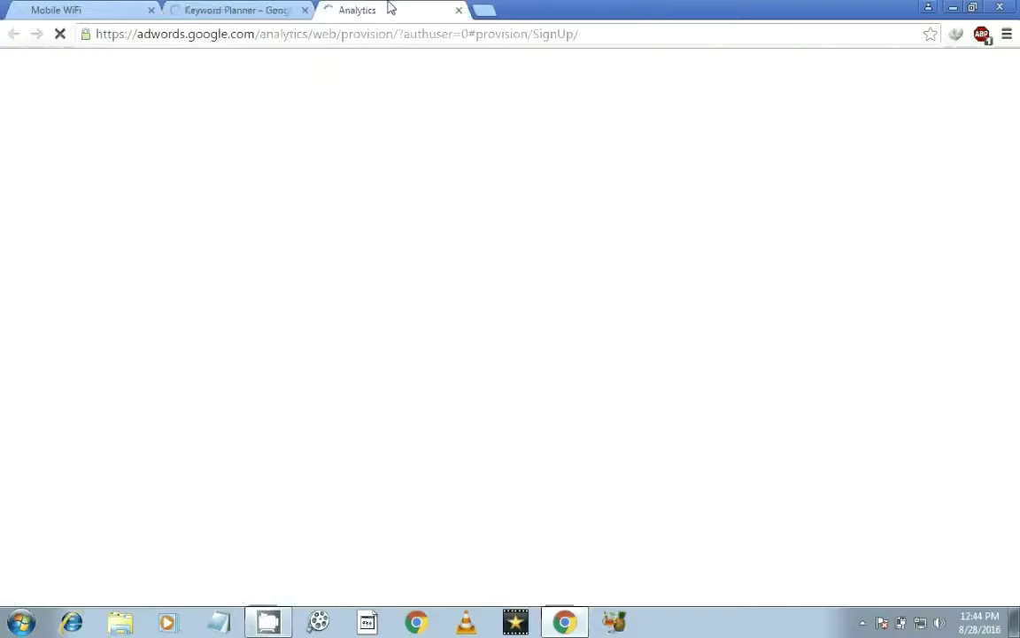
Step: Close the Analytics browser tab so only the Keyword Planner start page remains
left_click(270, 10)
left_click(400, 8)
left_click(282, 9)
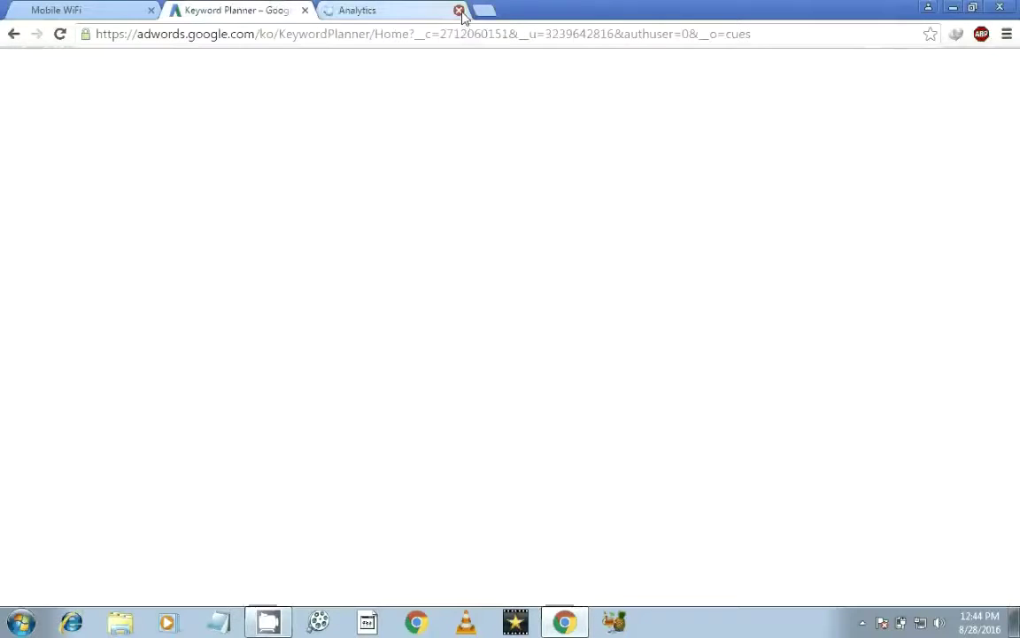
left_click(418, 9)
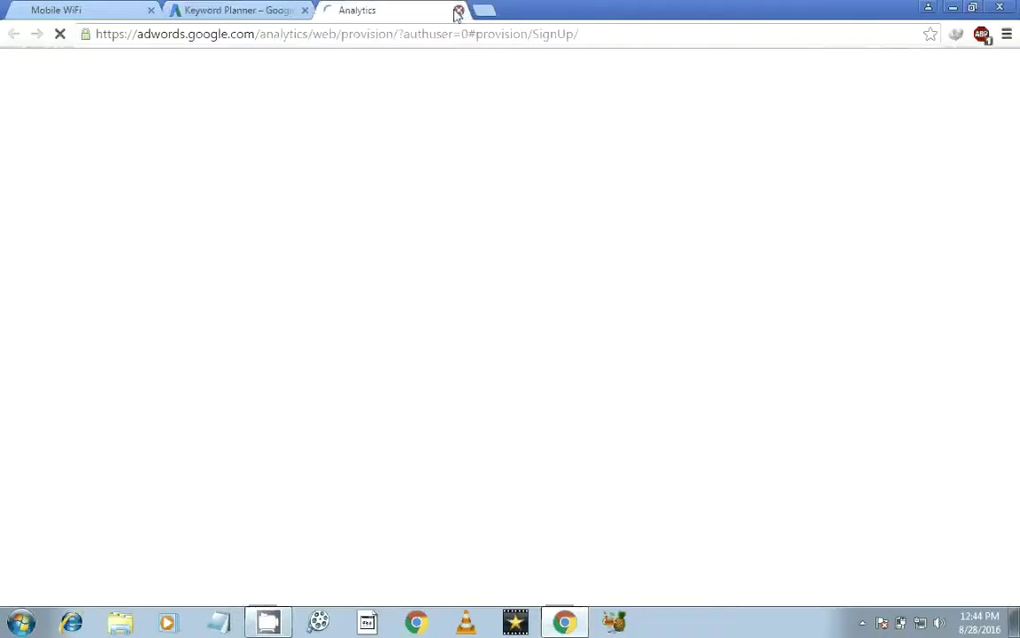
left_click(458, 10)
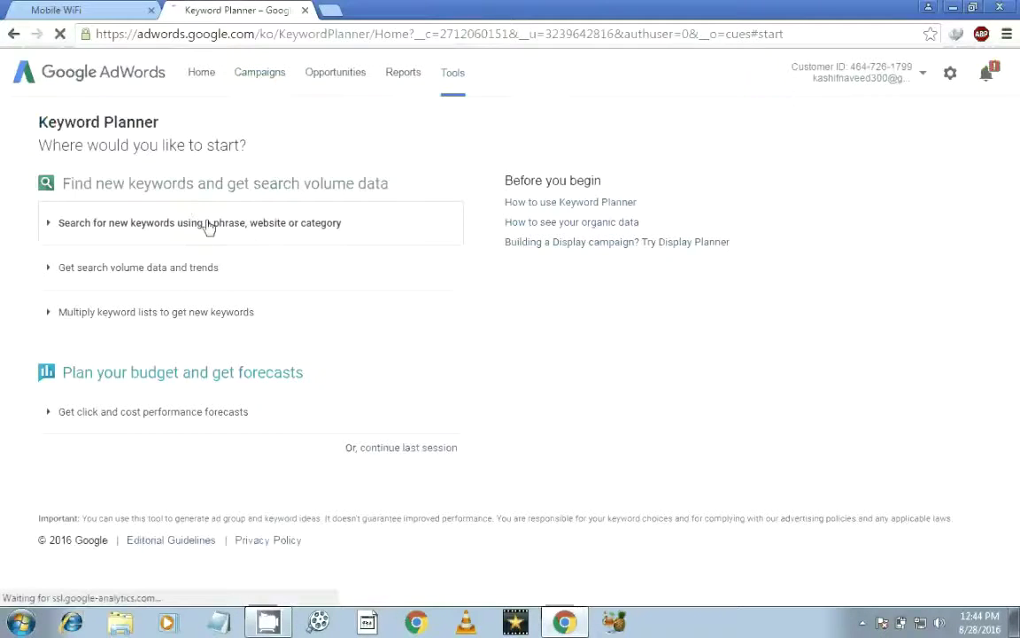
Step: Expand 'Multiply keyword lists' and enter 'youTube make money' in List 1
left_click(215, 314)
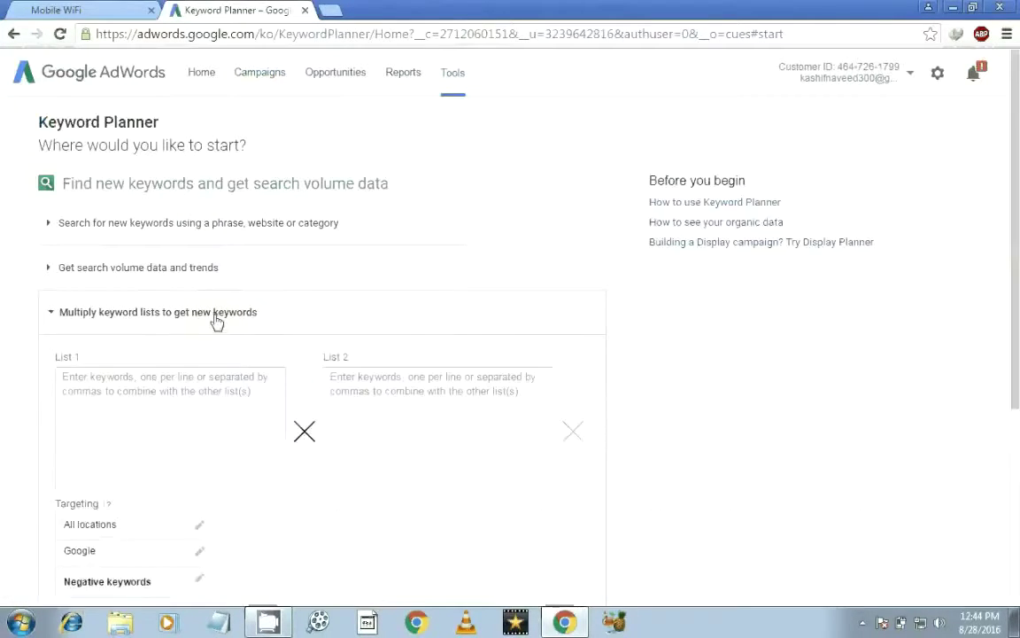
scroll(119, 347, "down", 2)
left_click(110, 351)
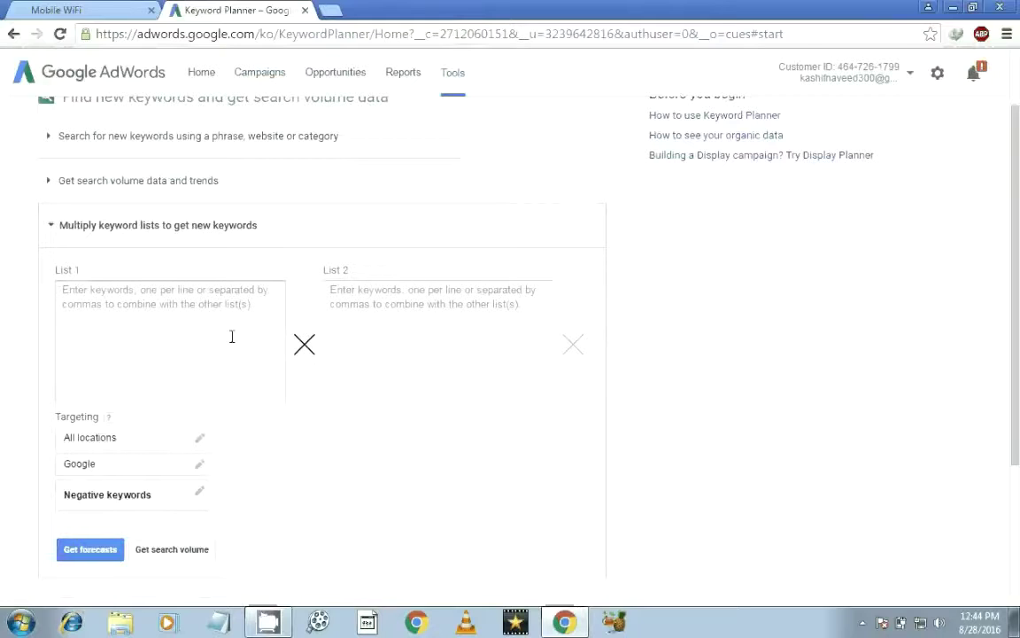
type("how")
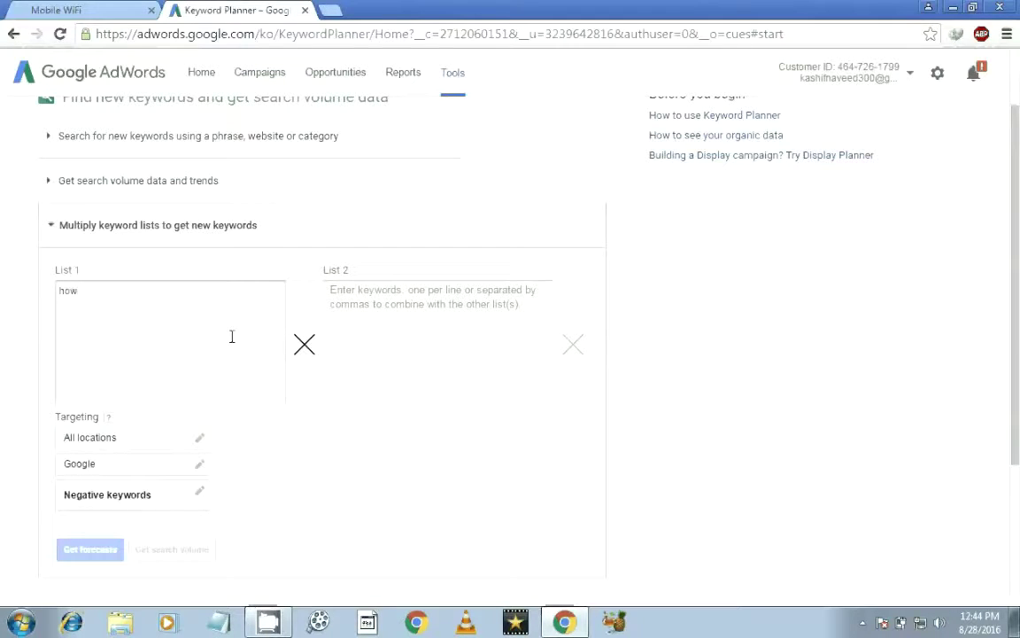
key("BackSpace")
key("BackSpace")
key("BackSpace")
type("youTube make money")
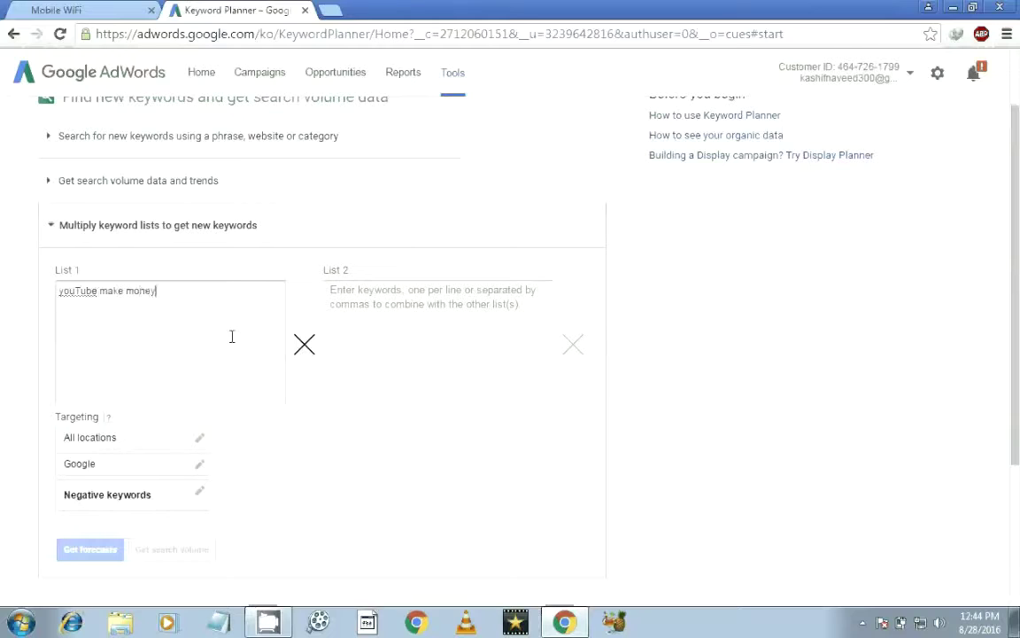
key("Return")
Step: Enter 'youtube' in List 2 and get forecasts for the multiplied lists
left_click(428, 349)
type("sd")
key("BackSpace")
key("BackSpace")
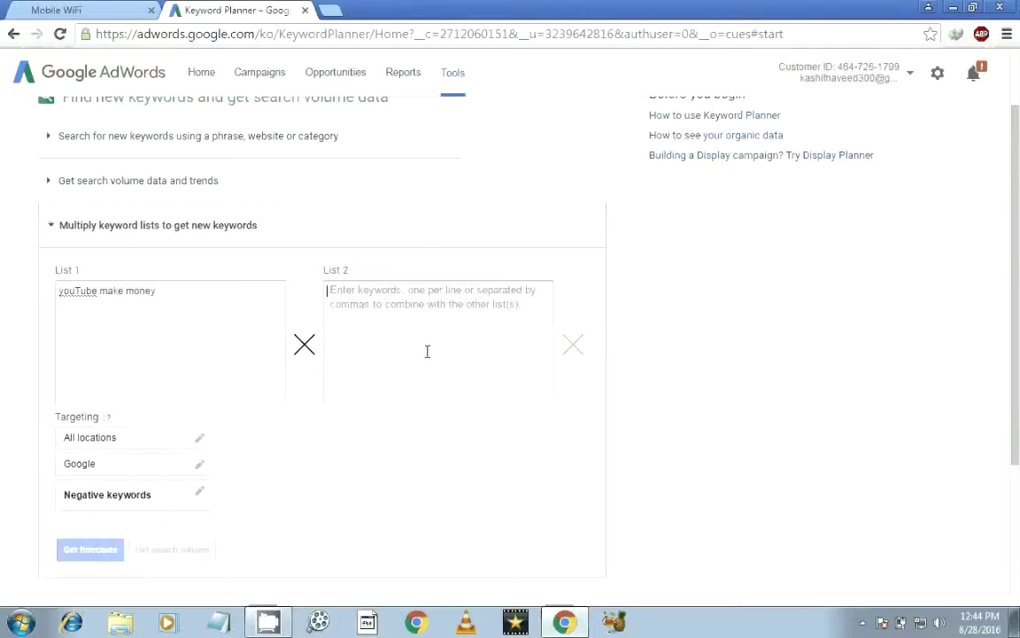
type("youtube")
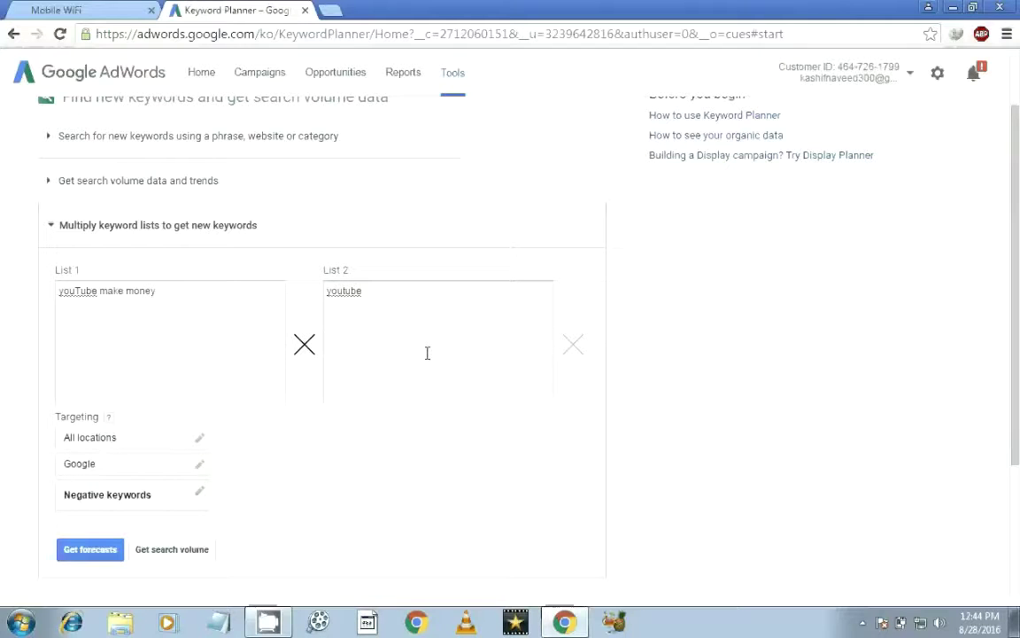
left_click(104, 549)
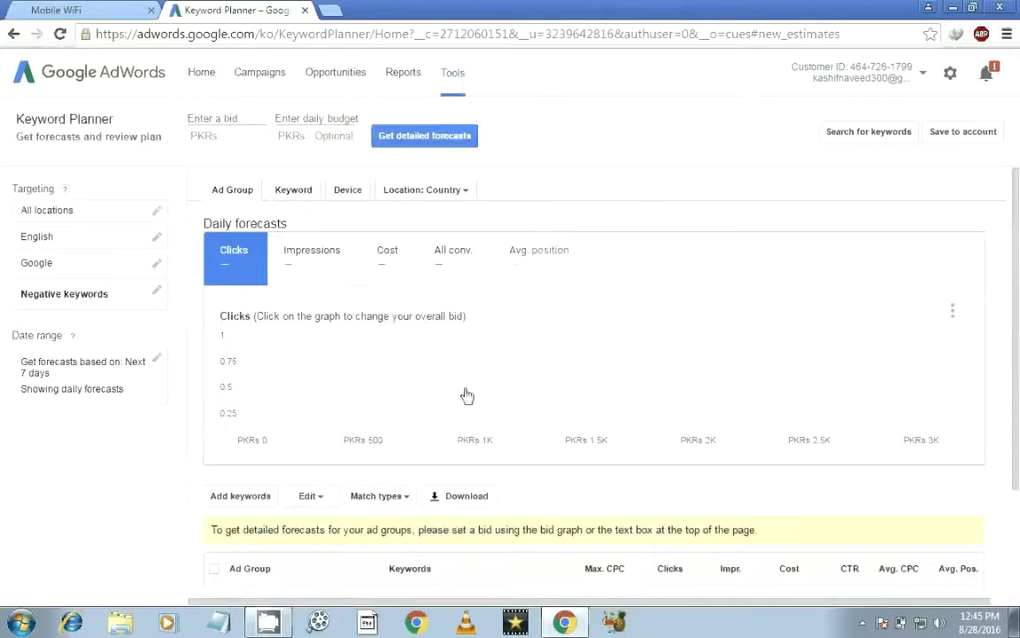
Step: Review the forecasts by keyword, device and location, then return to Keyword Planner via Tools
scroll(1017, 347, "down", 2)
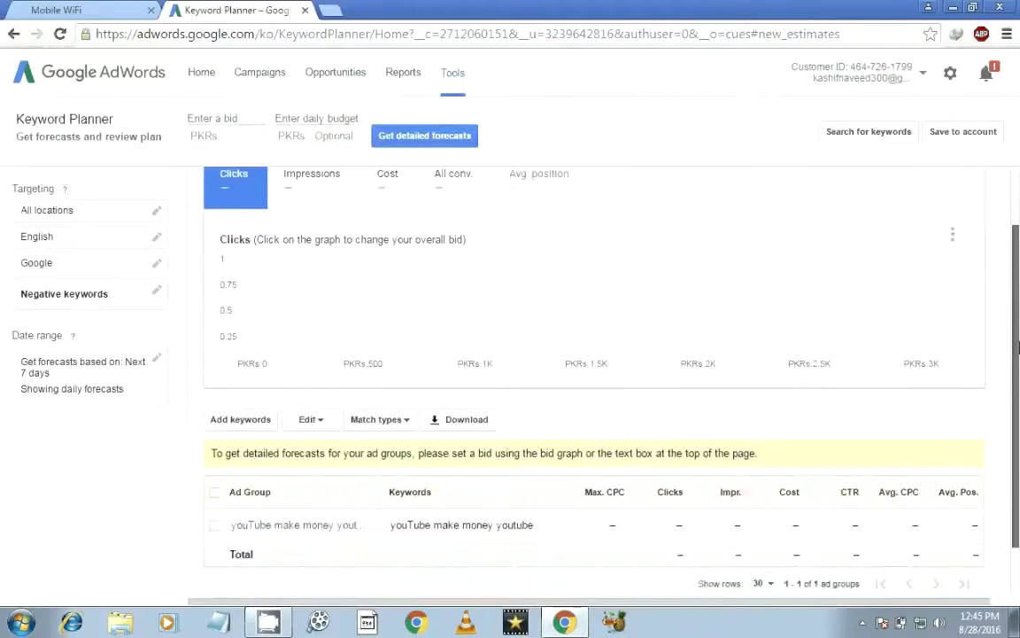
left_click_drag(1017, 348, 1017, 368)
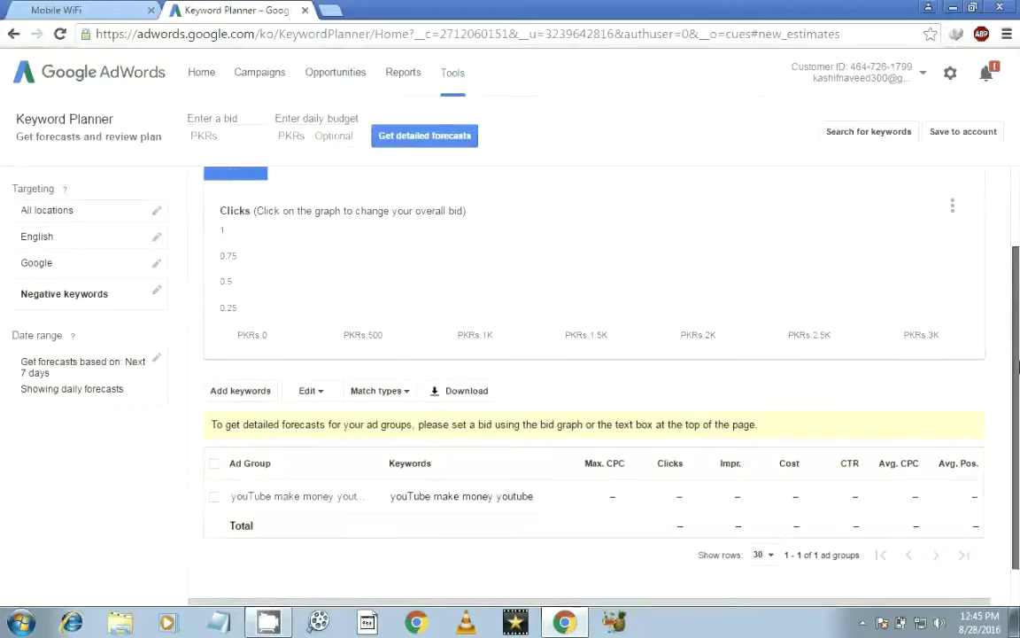
scroll(930, 287, "up", 2)
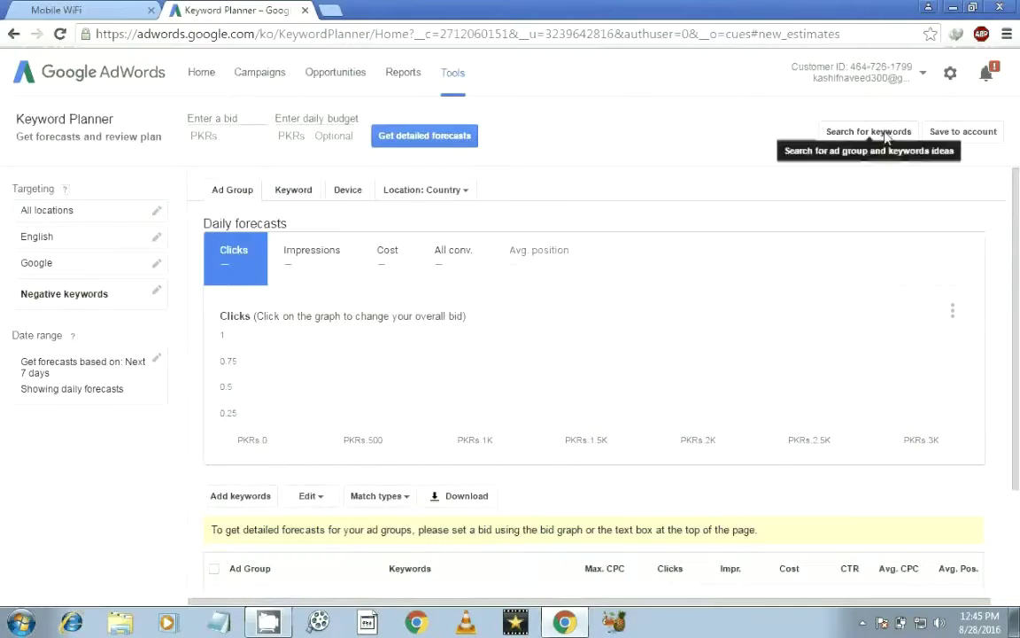
left_click(297, 196)
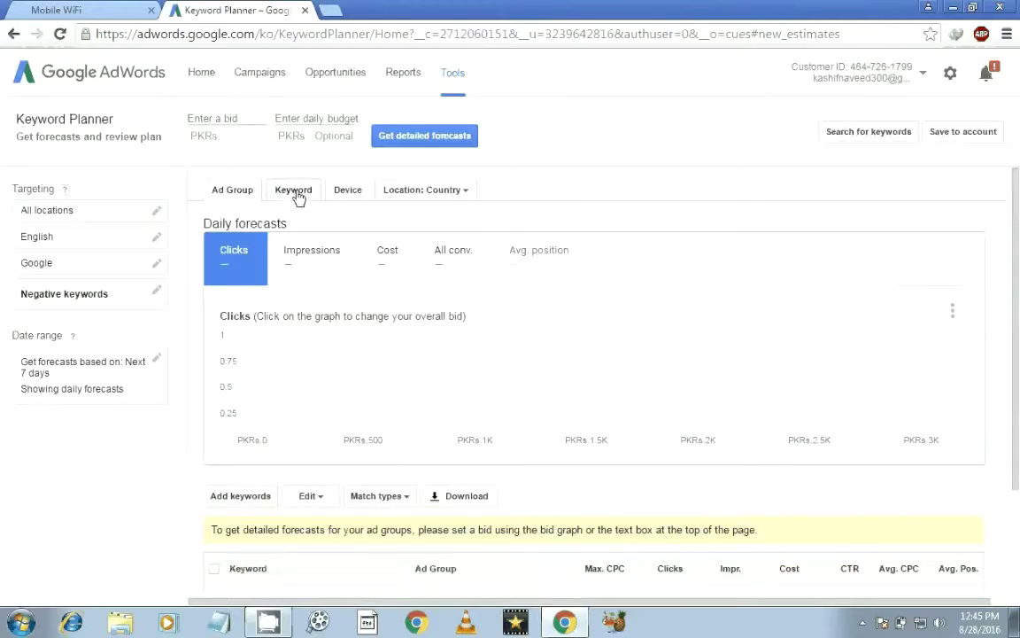
left_click(350, 192)
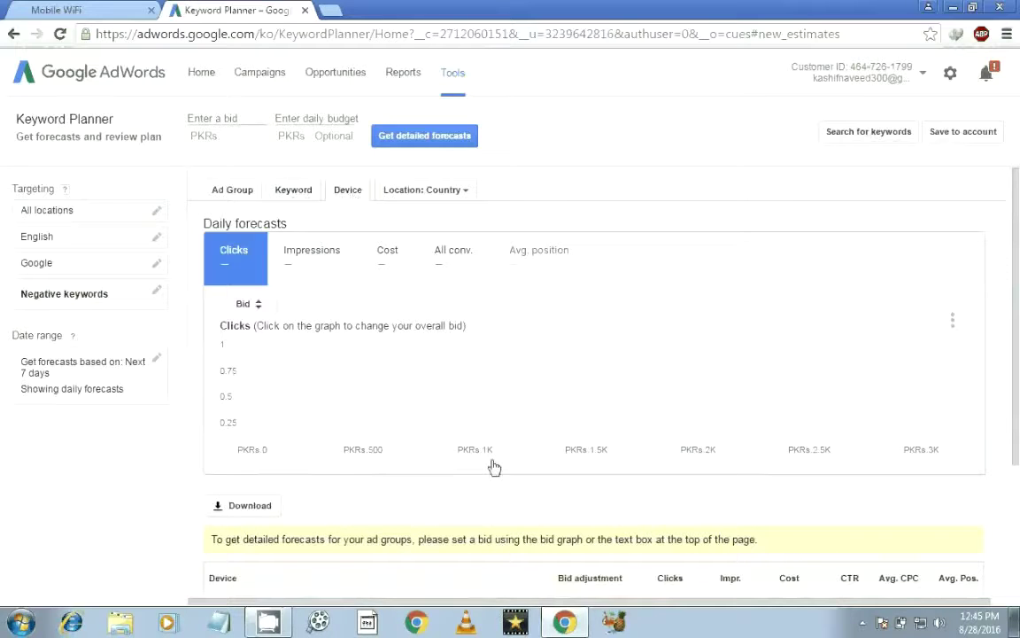
left_click(406, 187)
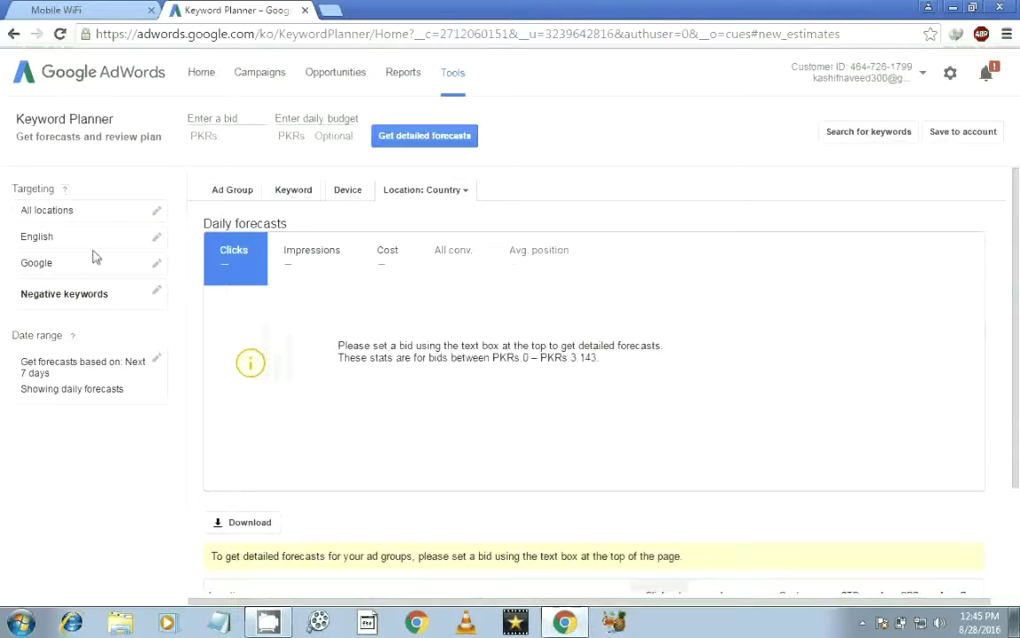
left_click(454, 74)
left_click(505, 216)
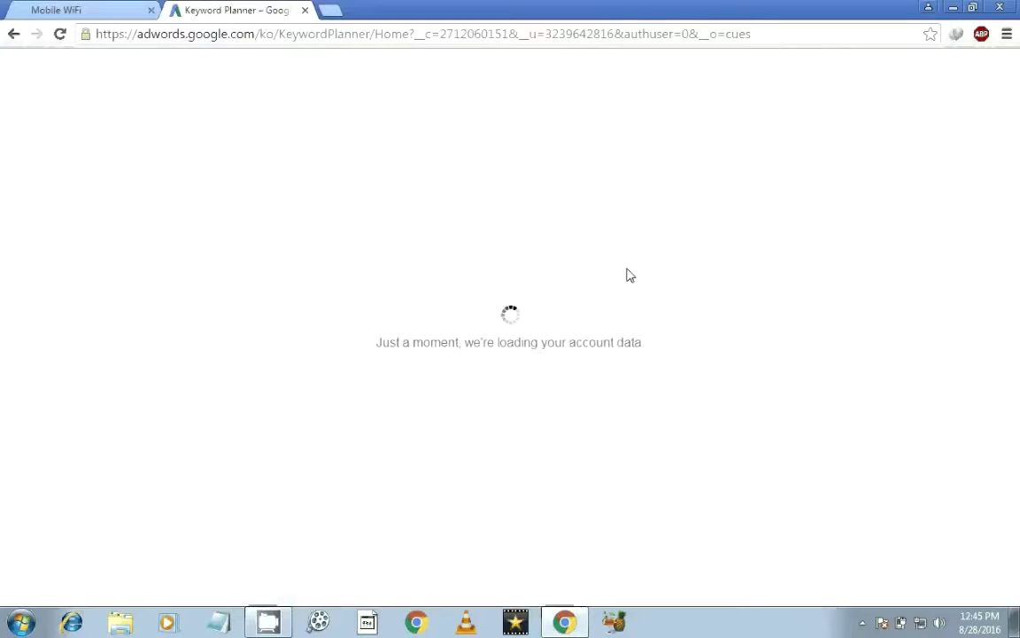
Step: Resume the saved plan, then reopen Keyword Planner from the Tools menu
left_click(358, 386)
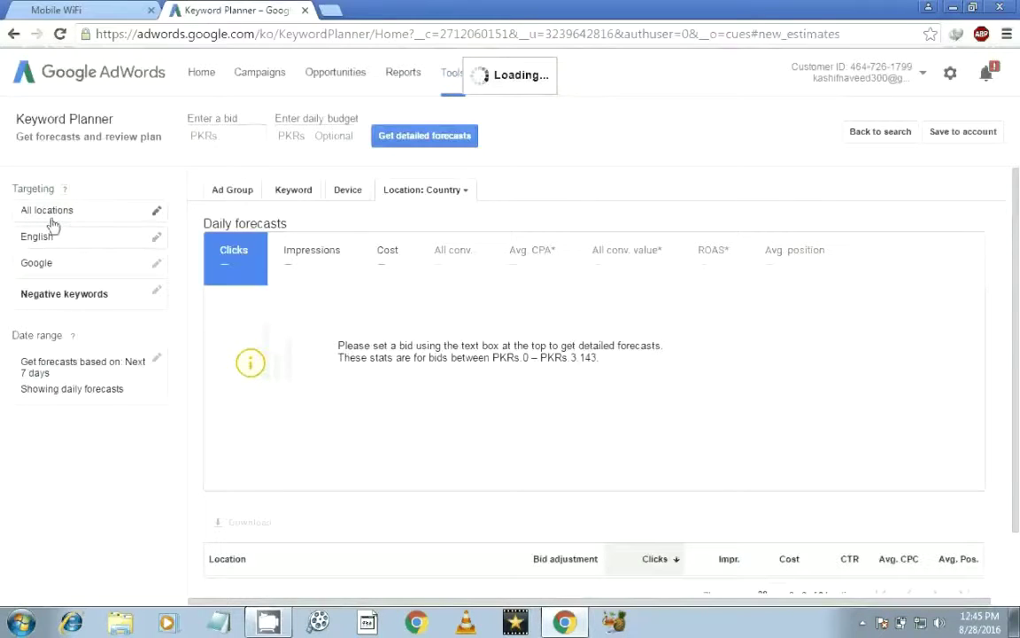
scroll(1017, 438, "down", 2)
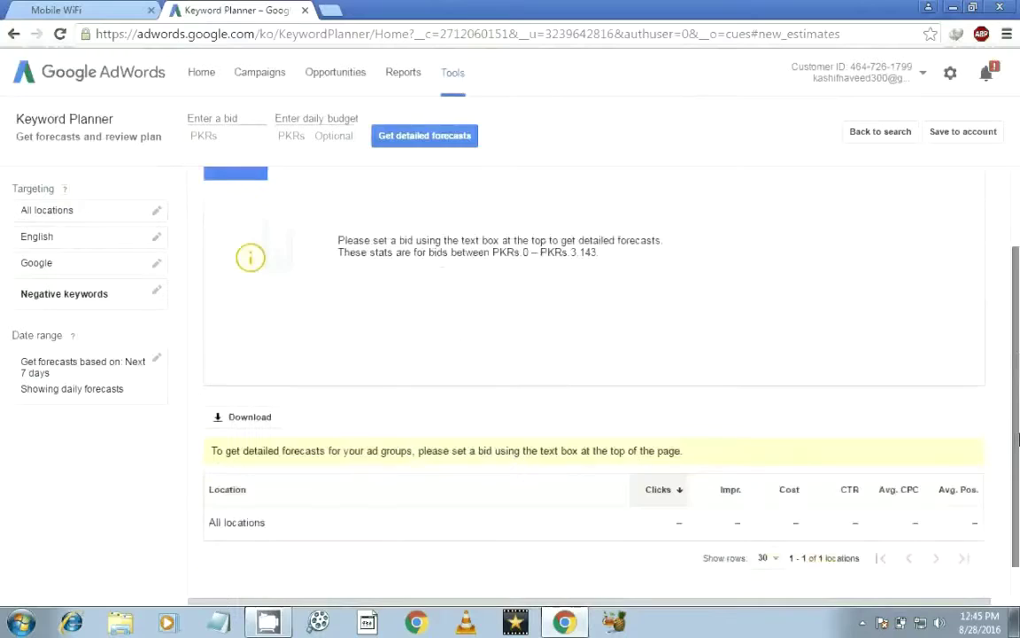
scroll(1017, 438, "up", 2)
left_click(452, 72)
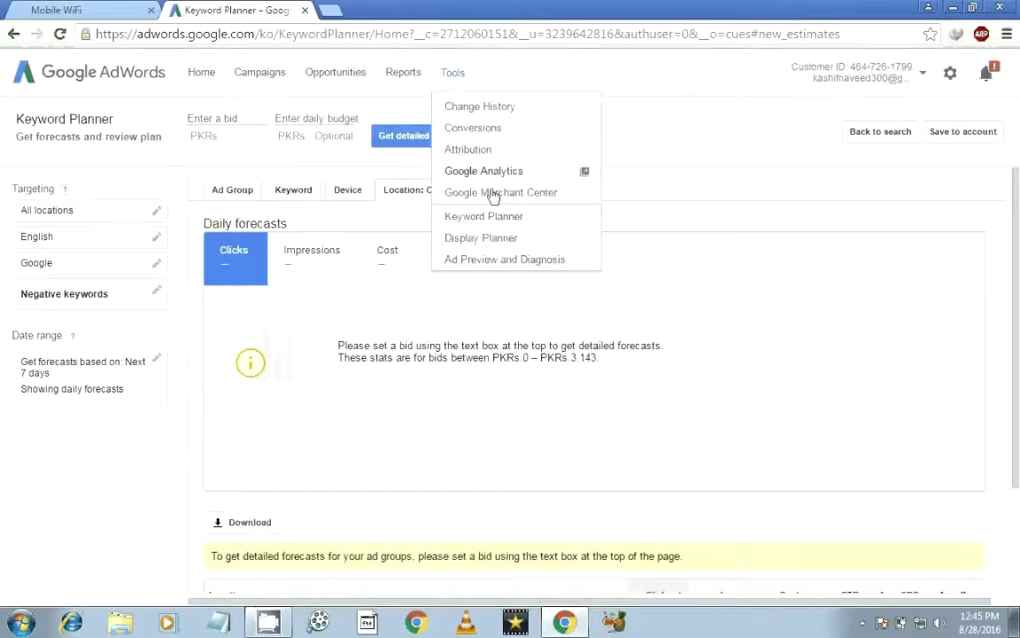
left_click(501, 217)
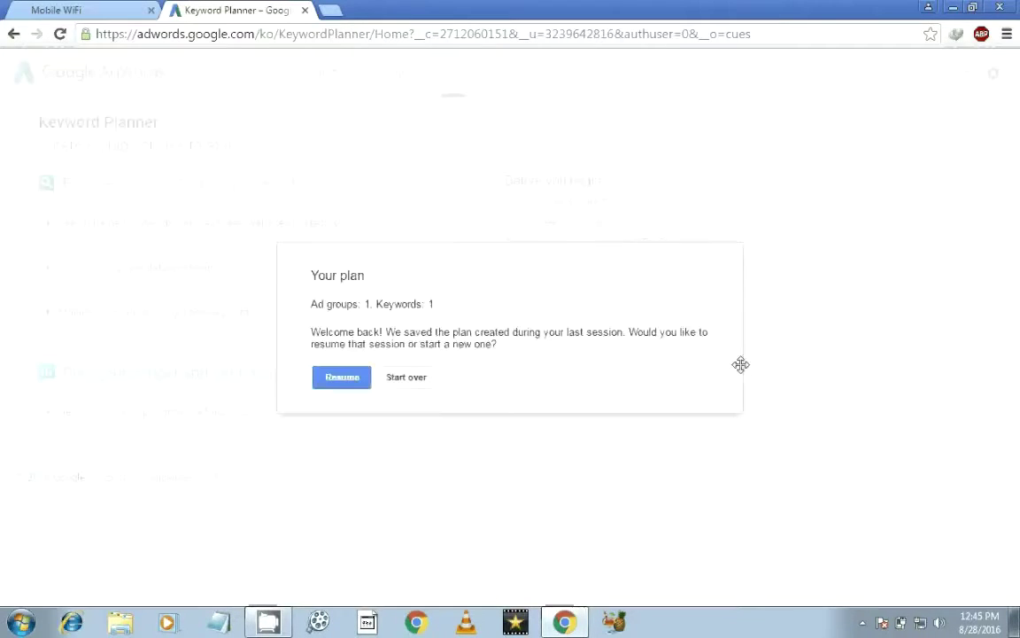
left_click(415, 384)
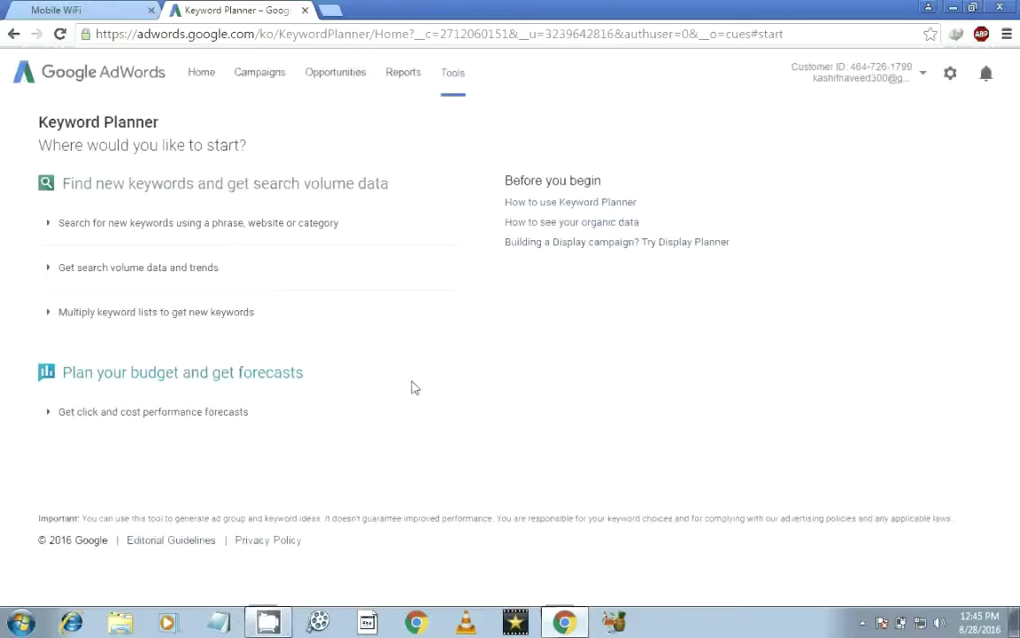
left_click(160, 227)
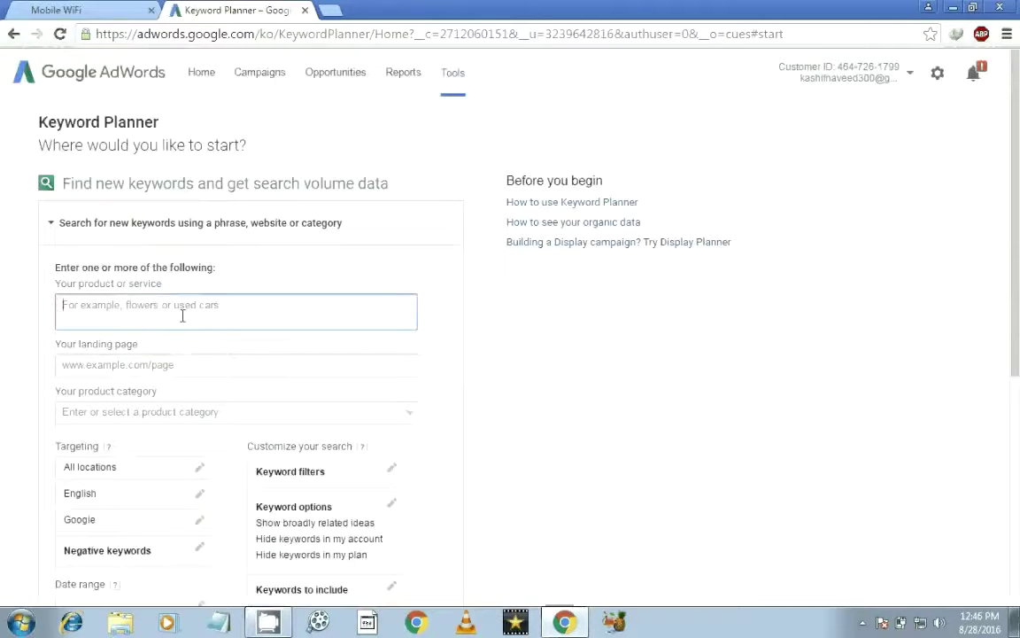
key("alt+Tab")
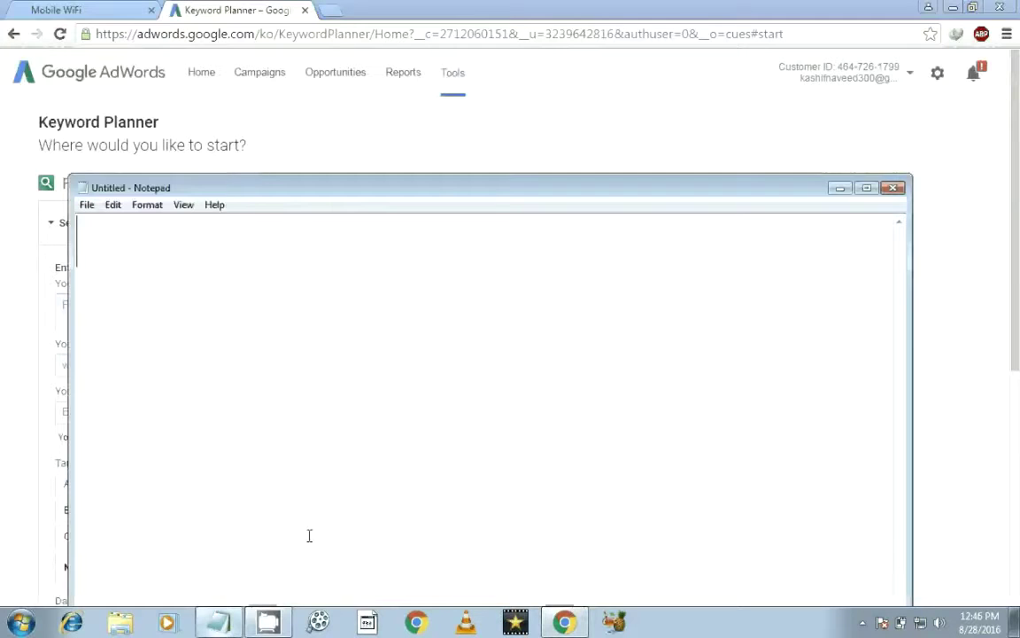
type("let s")
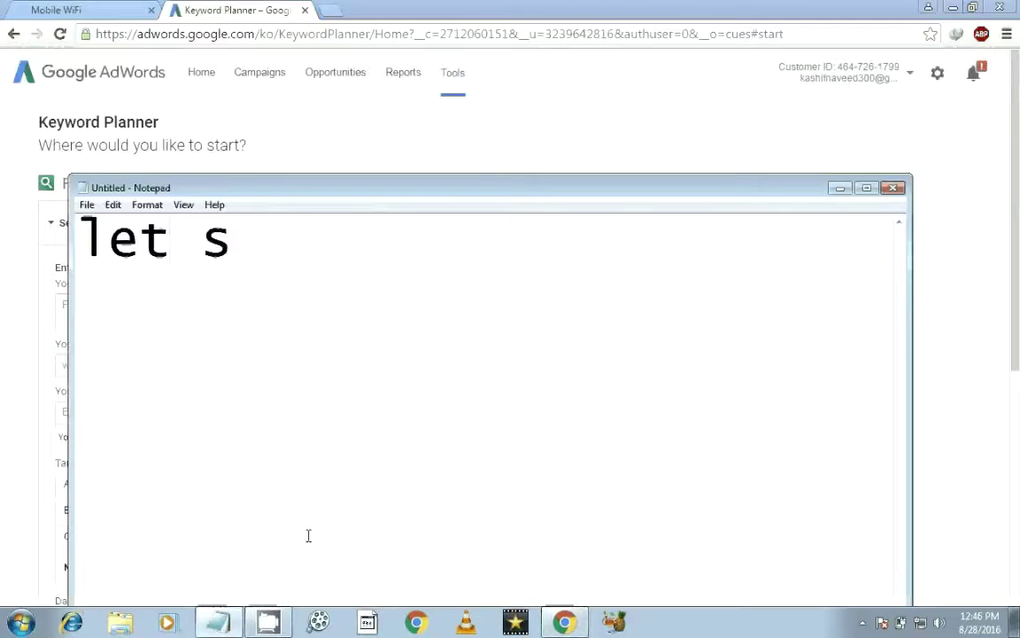
type("uppose")
key("Return")
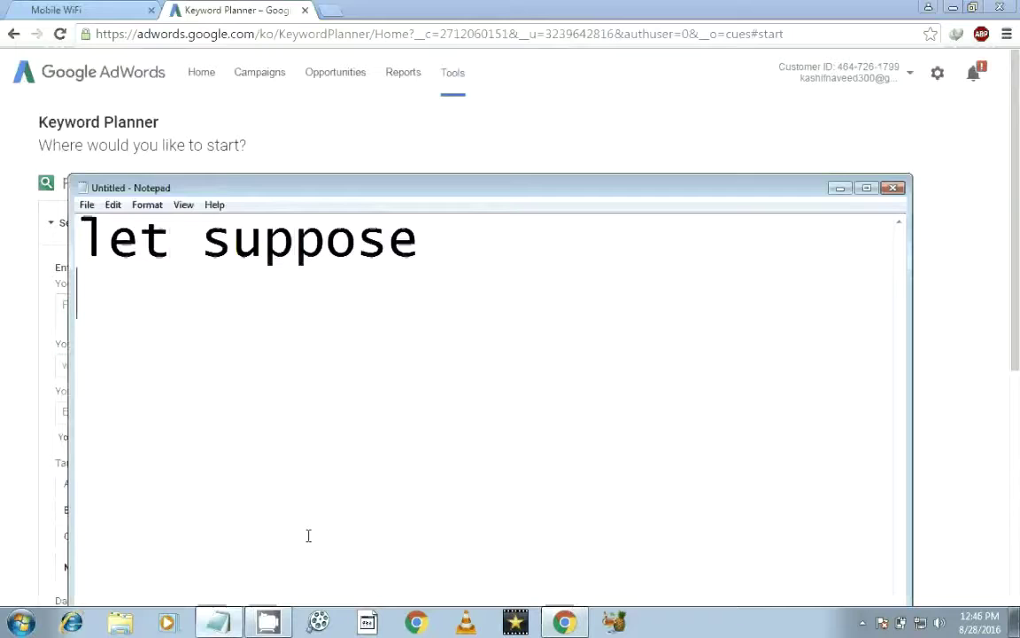
key("ctrl+a")
key("BackSpace")
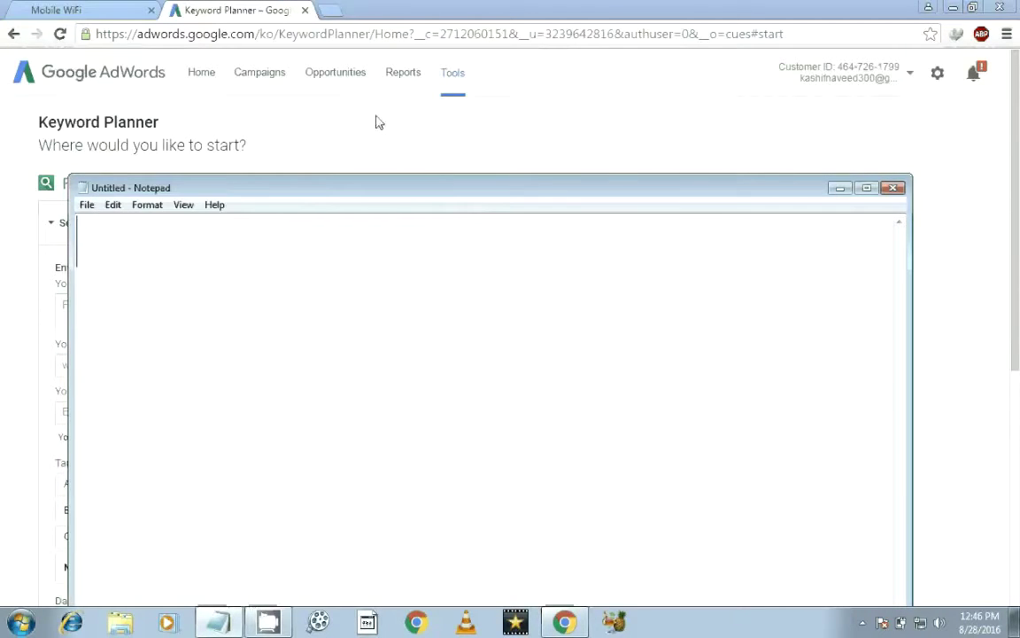
left_click(395, 134)
left_click(155, 306)
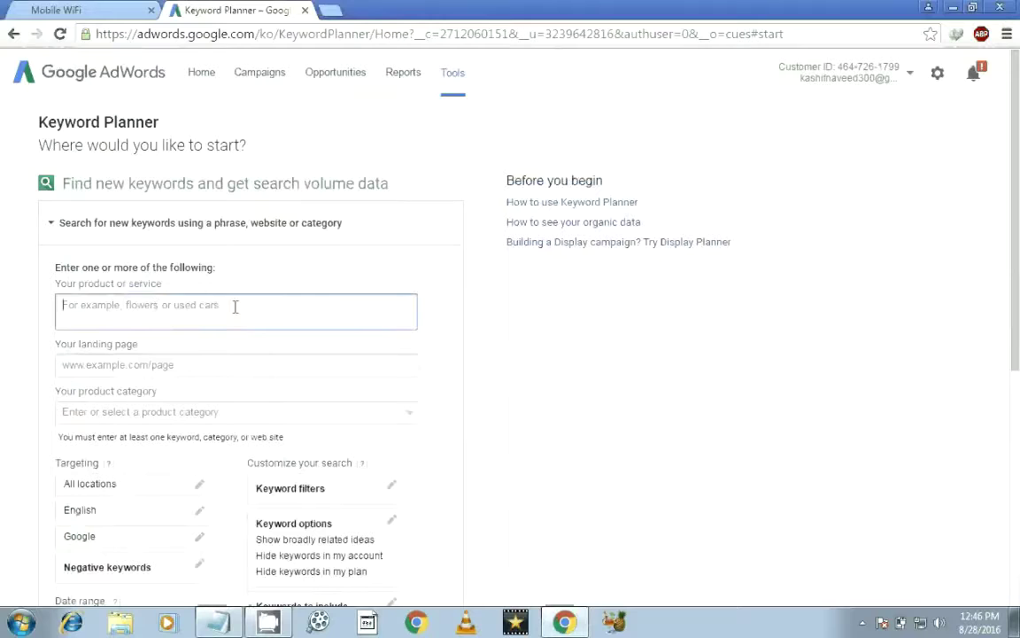
Step: Enter 'Youtube make money' as the product or service, leaving landing page and category blank
type("Yout")
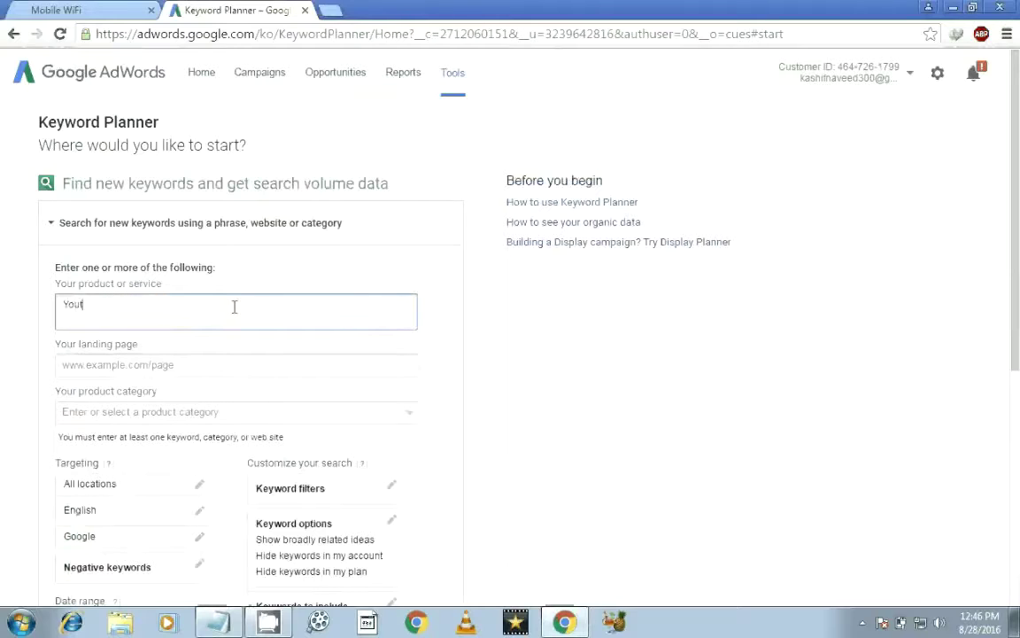
type("ube make money")
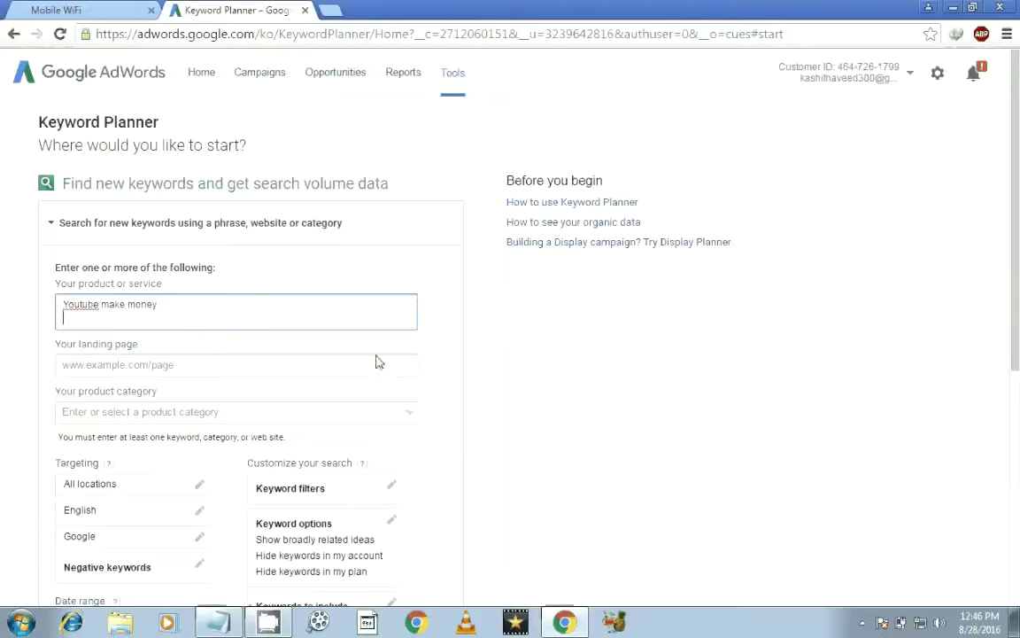
scroll(416, 407, "down", 2)
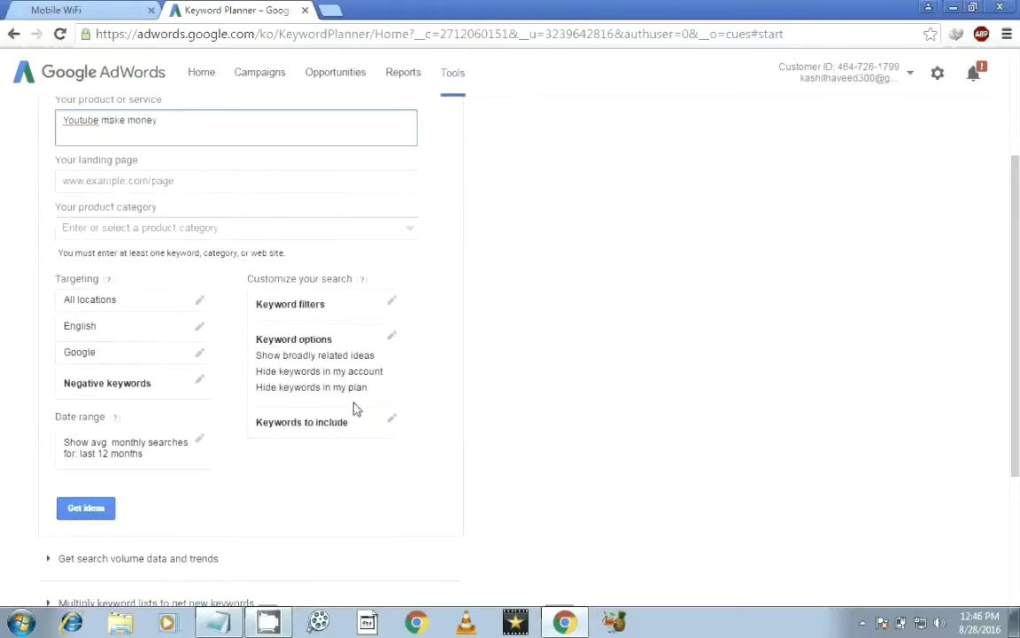
left_click(85, 506)
left_click(226, 184)
left_click(173, 227)
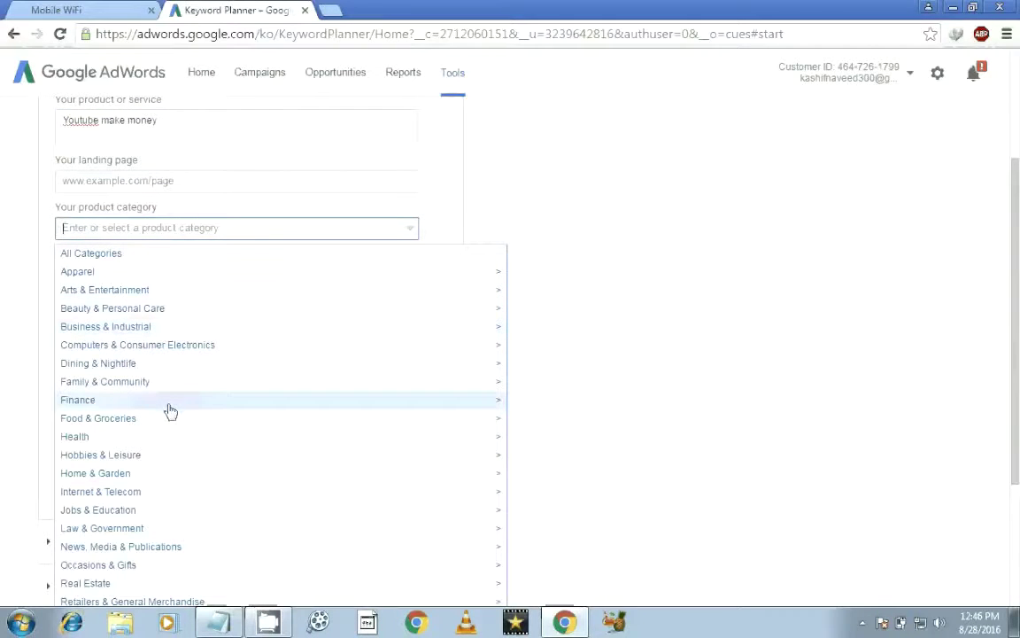
left_click(193, 192)
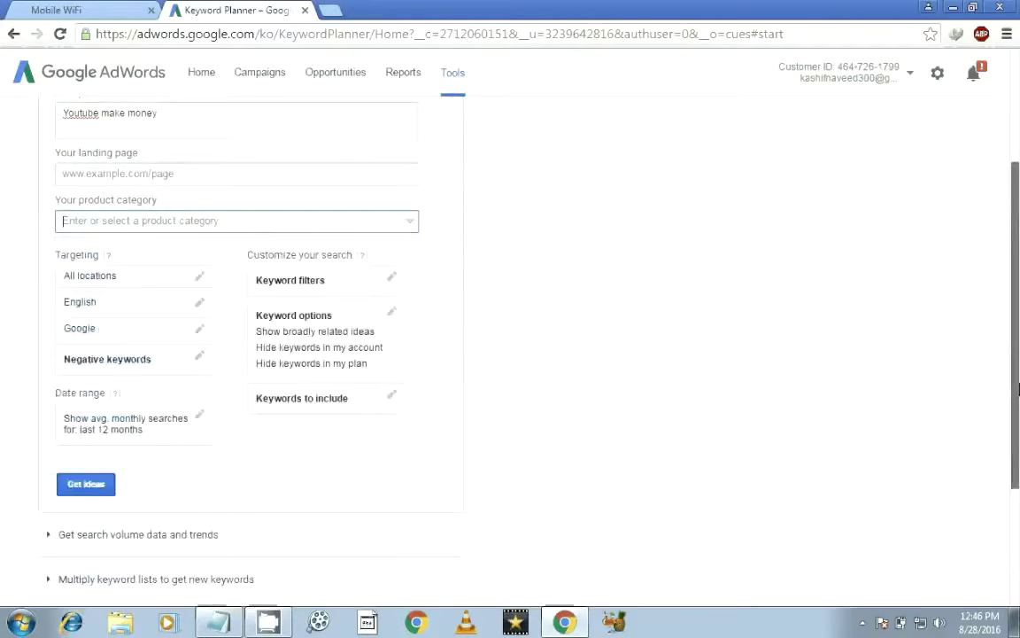
scroll(193, 192, "down", 2)
Step: Get keyword ideas for 'Youtube make money': 1,600 monthly searches, low competition, 701 related ideas
left_click(103, 346)
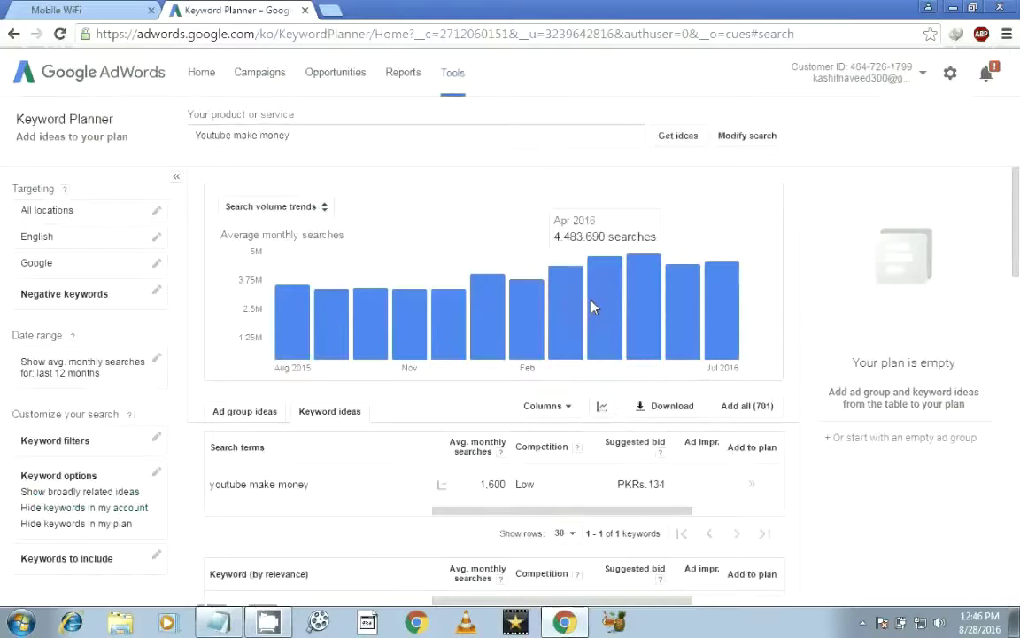
left_click_drag(1016, 240, 1017, 282)
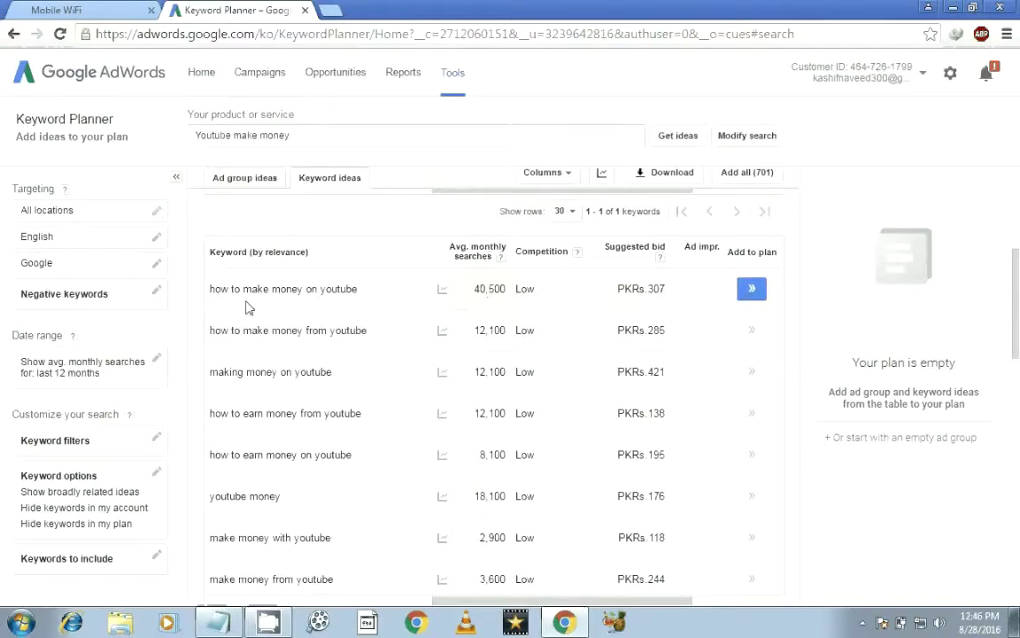
Step: Open 'how to make money on youtube' in Ad Preview and Diagnosis
left_click(366, 293)
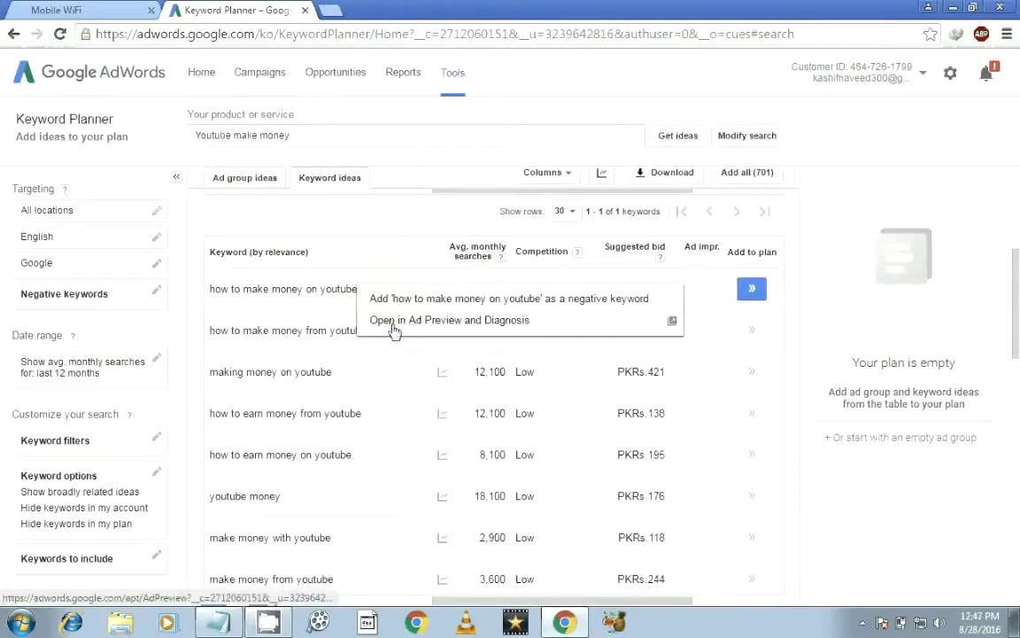
left_click(393, 321)
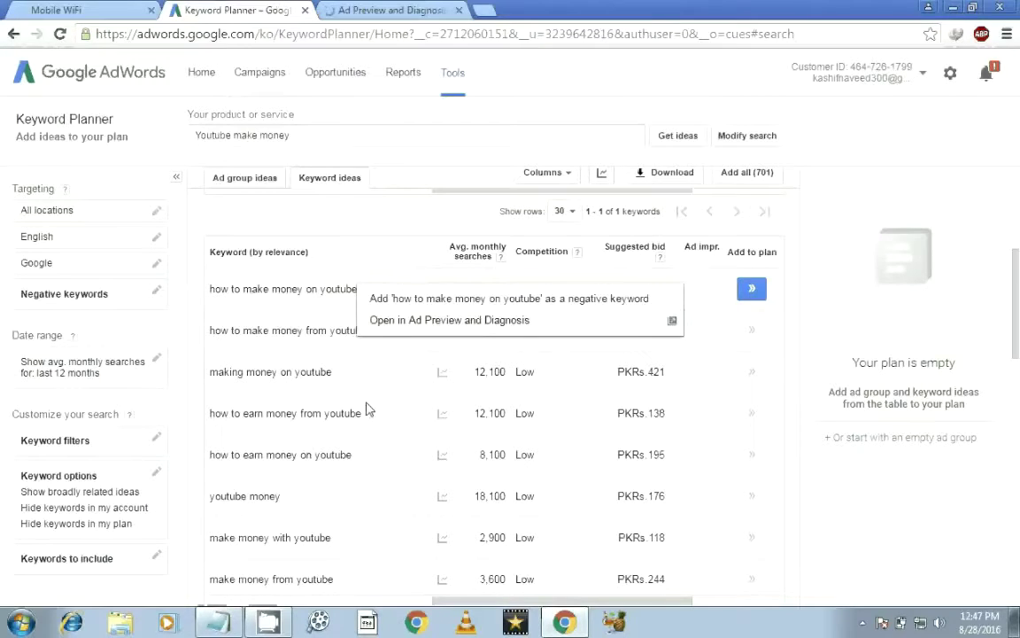
Step: Add 'how to make money on youtube' to the plan and limit the bid range to PKRs.0–1,952
left_click(752, 289)
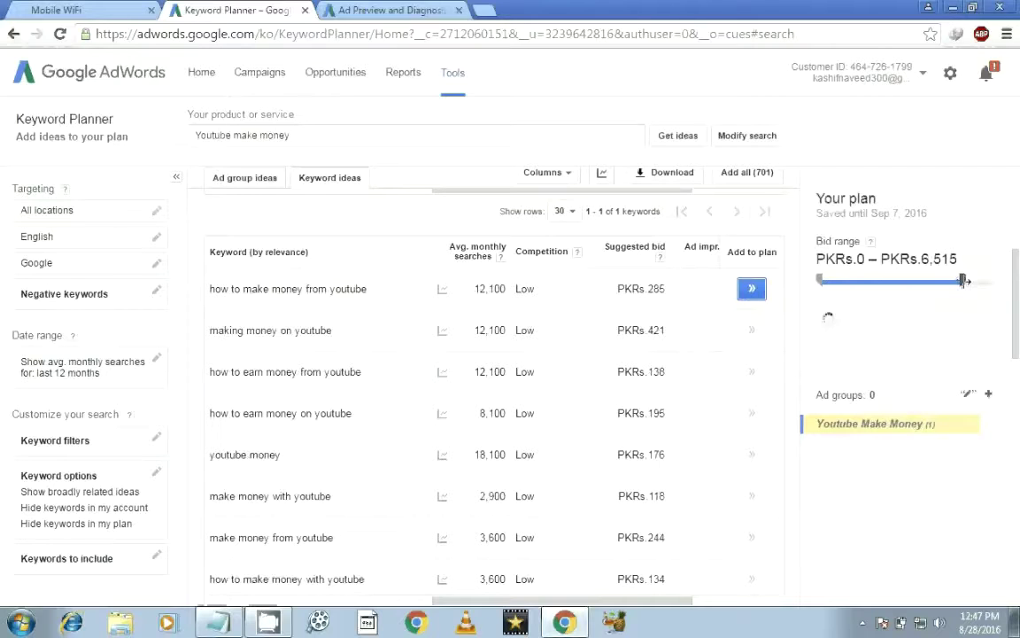
scroll(1018, 357, "down", 1)
left_click_drag(1017, 371, 1019, 427)
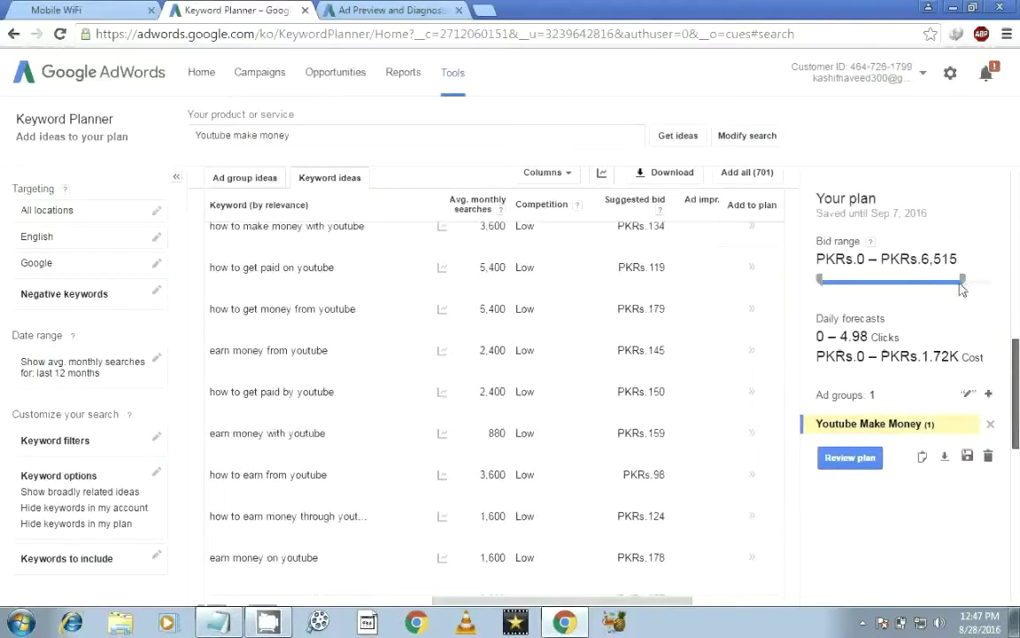
left_click_drag(962, 280, 893, 282)
scroll(1016, 413, "down", 1)
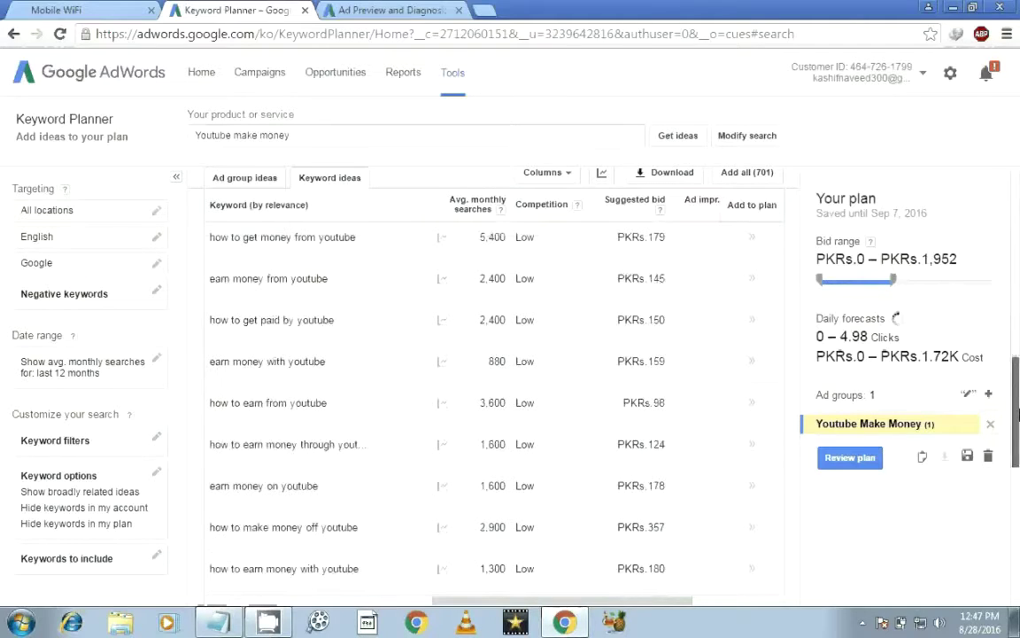
scroll(1017, 413, "down", 1)
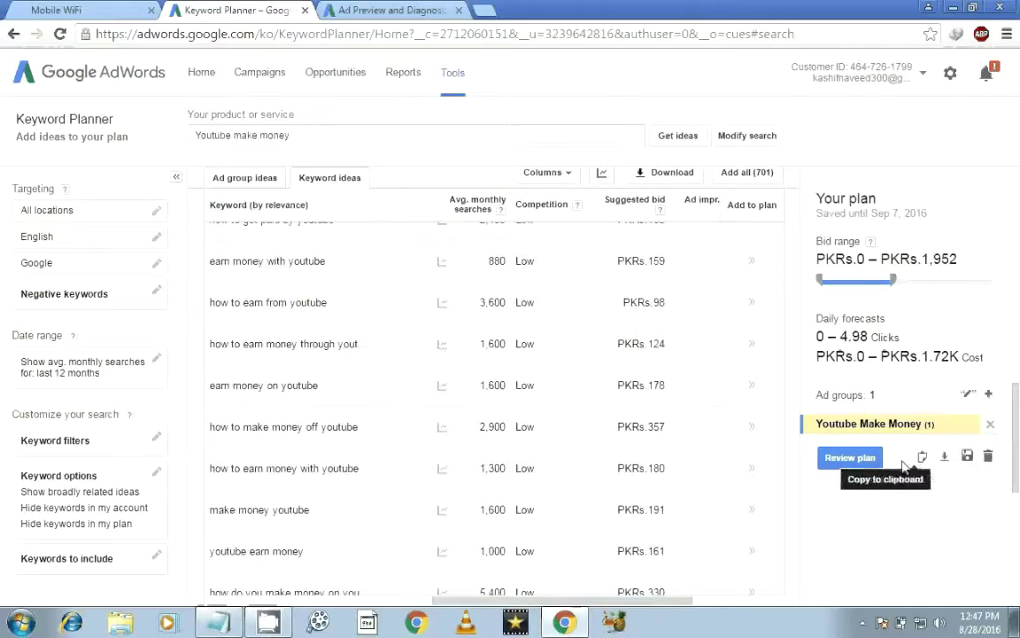
Step: Preview the Google search results for the keyword in Ad Preview and Diagnosis
left_click(425, 10)
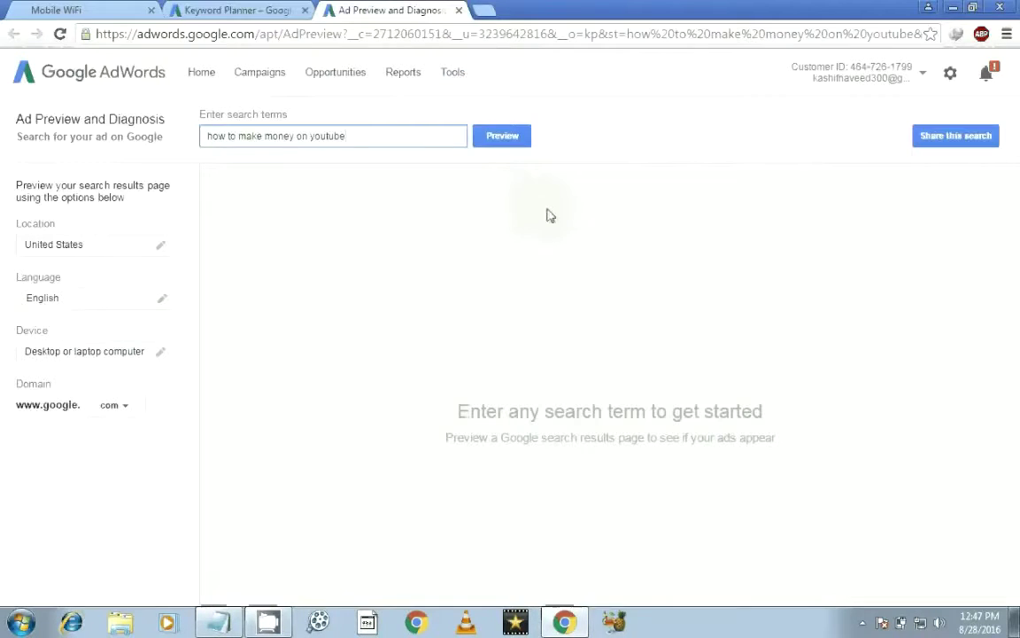
left_click(506, 137)
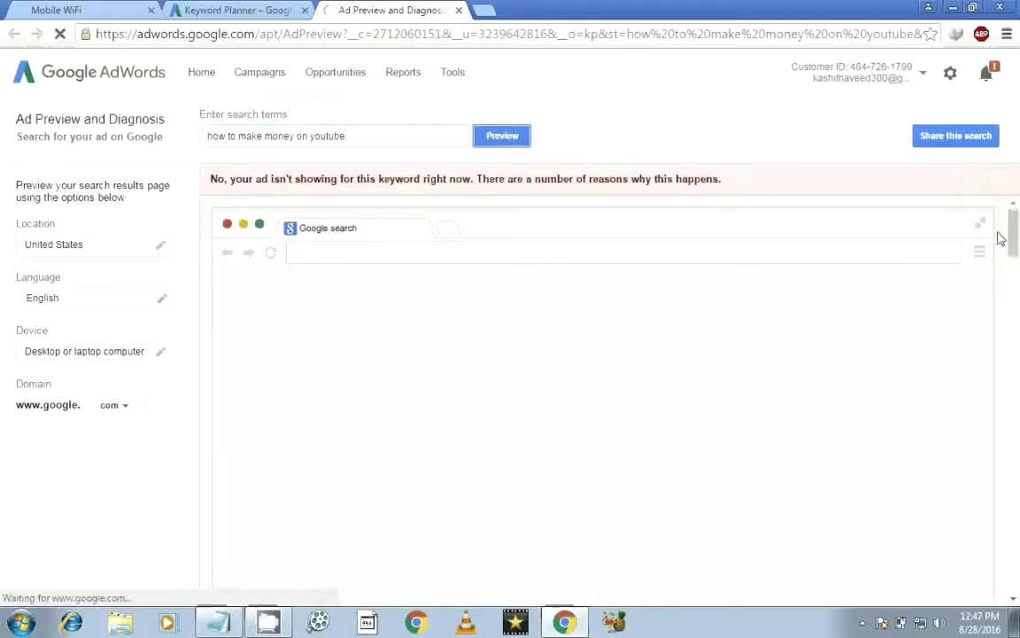
scroll(1014, 257, "down", 3)
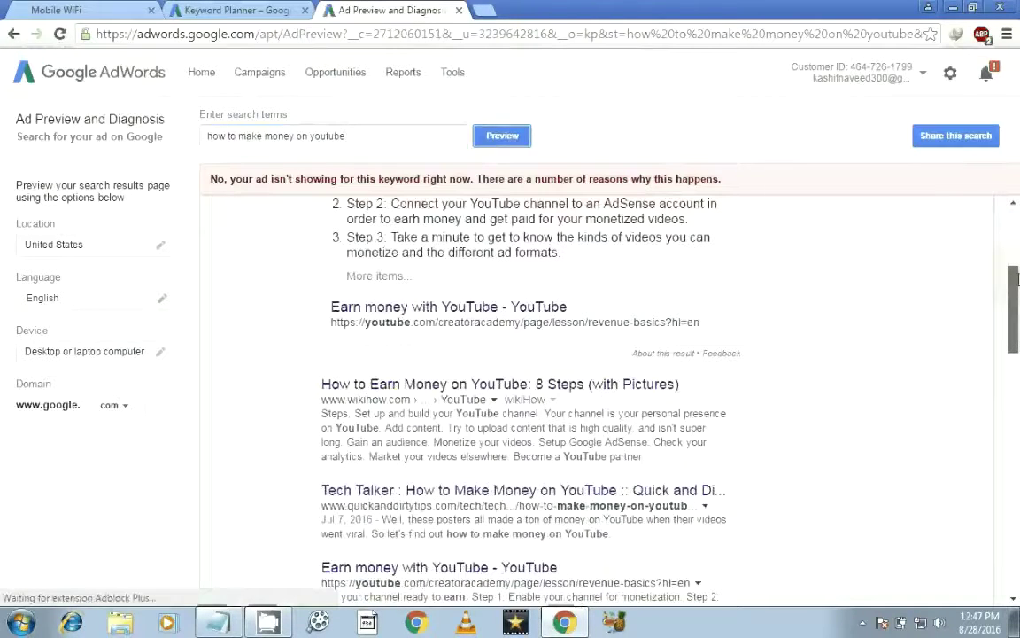
left_click_drag(1017, 279, 1016, 295)
left_click_drag(1018, 305, 1018, 225)
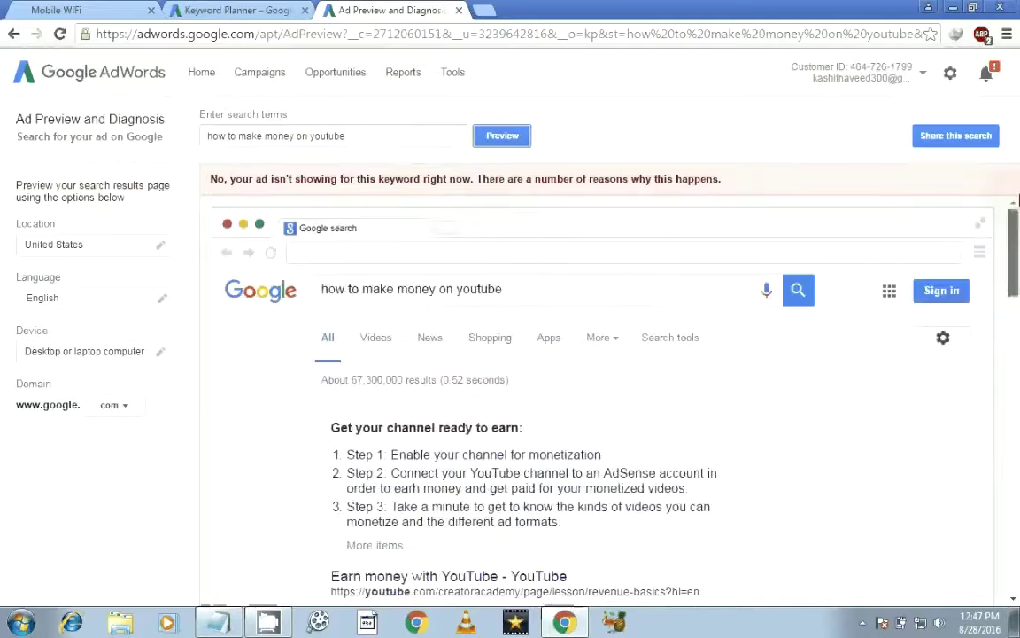
Step: Close Ad Preview, return to the Keyword Planner results, and open a blank Notepad
left_click(289, 8)
left_click(390, 10)
left_click(459, 10)
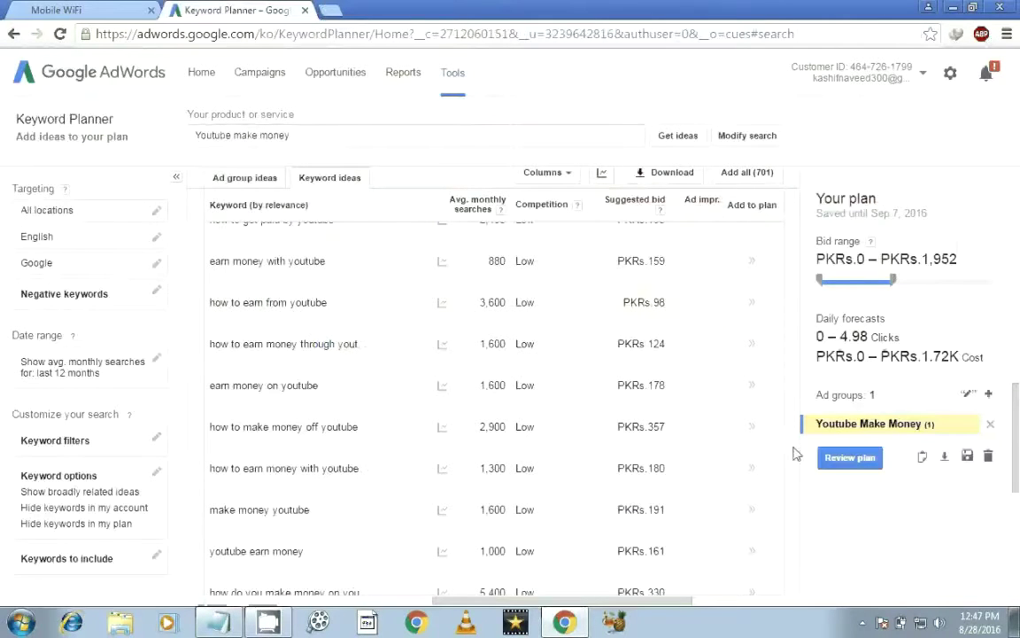
left_click_drag(1016, 459, 1019, 180)
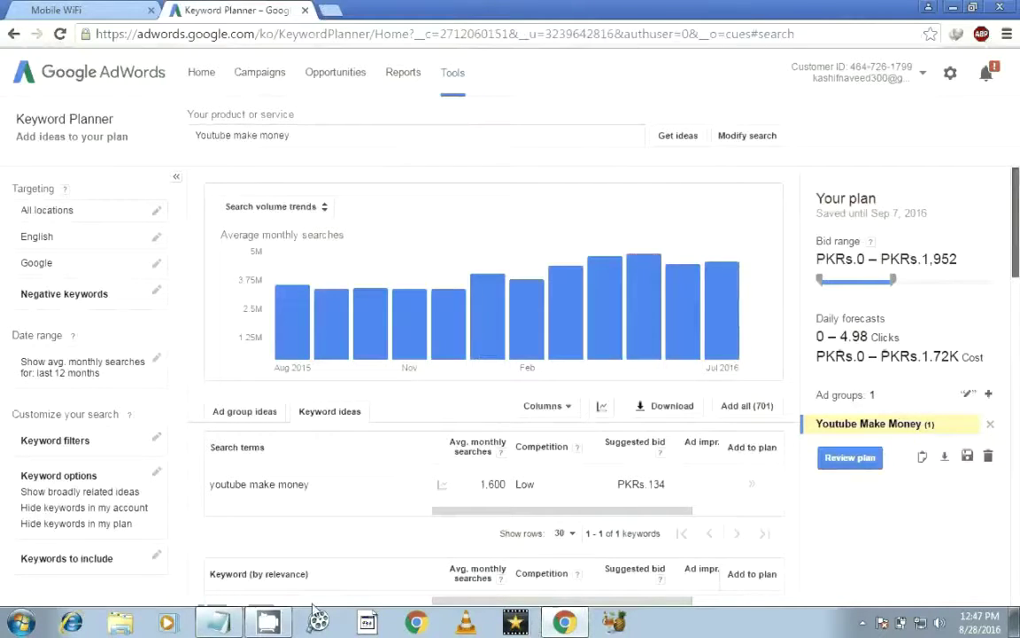
left_click(218, 622)
Step: Type the three-line note about using the keywords planner and contacting you, plus a contact e-mail
type("Your fr")
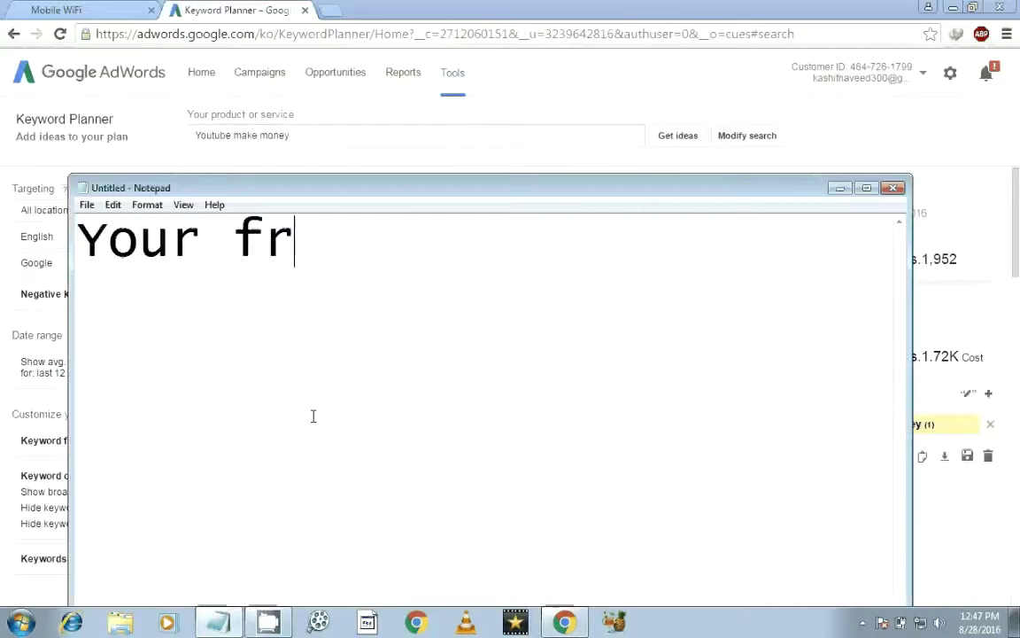
type("ee usin")
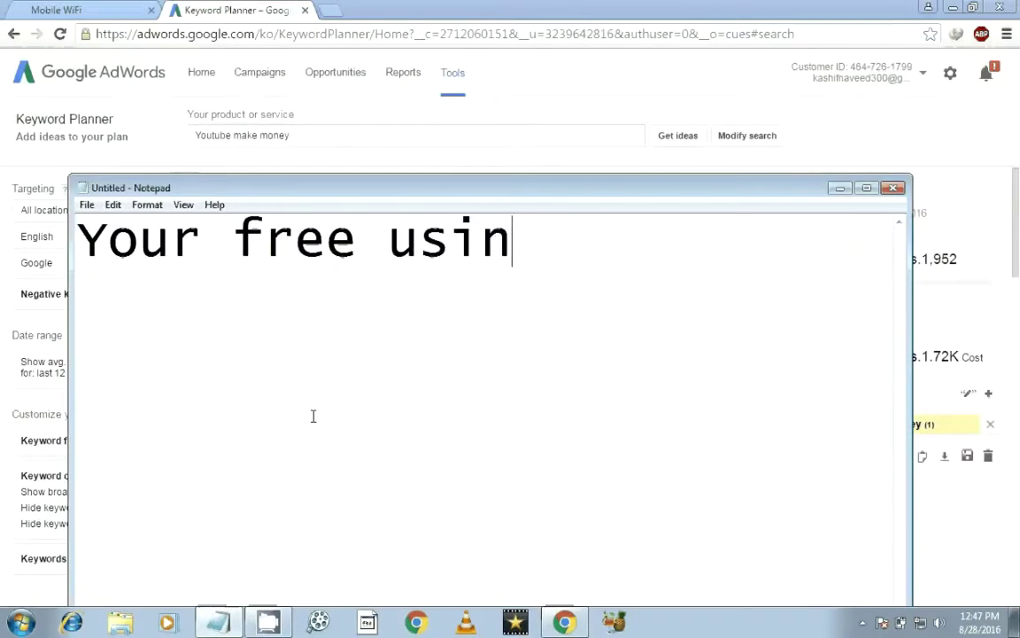
type("g this ")
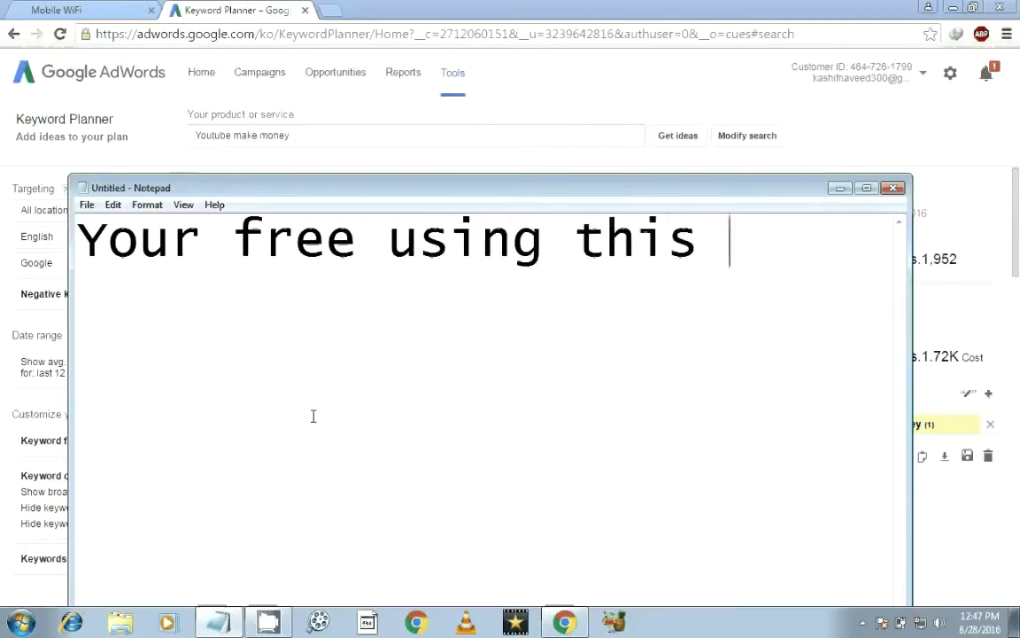
type("keywords")
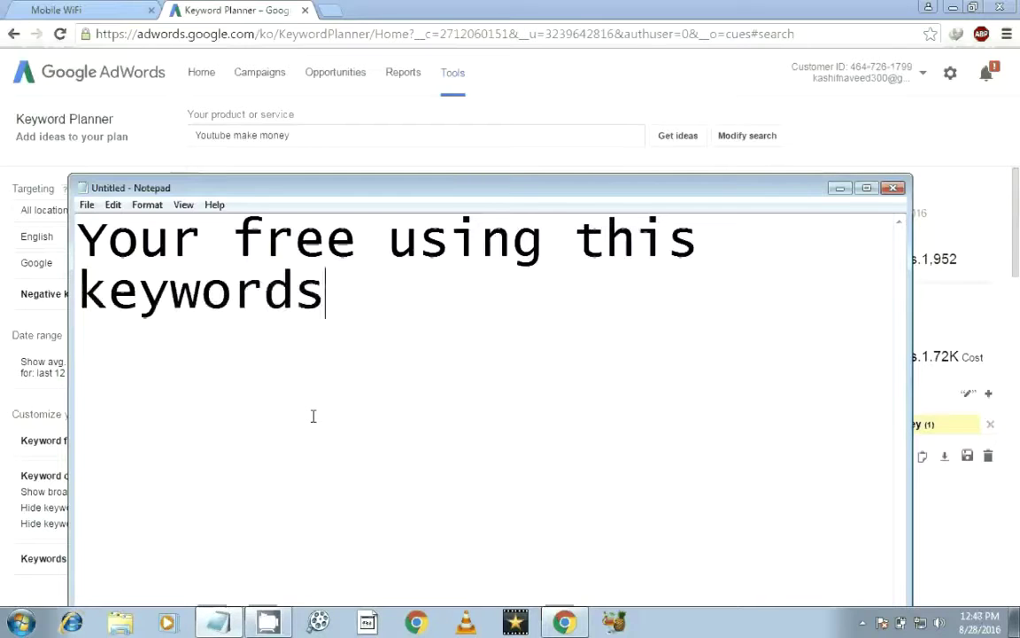
type(" planner .")
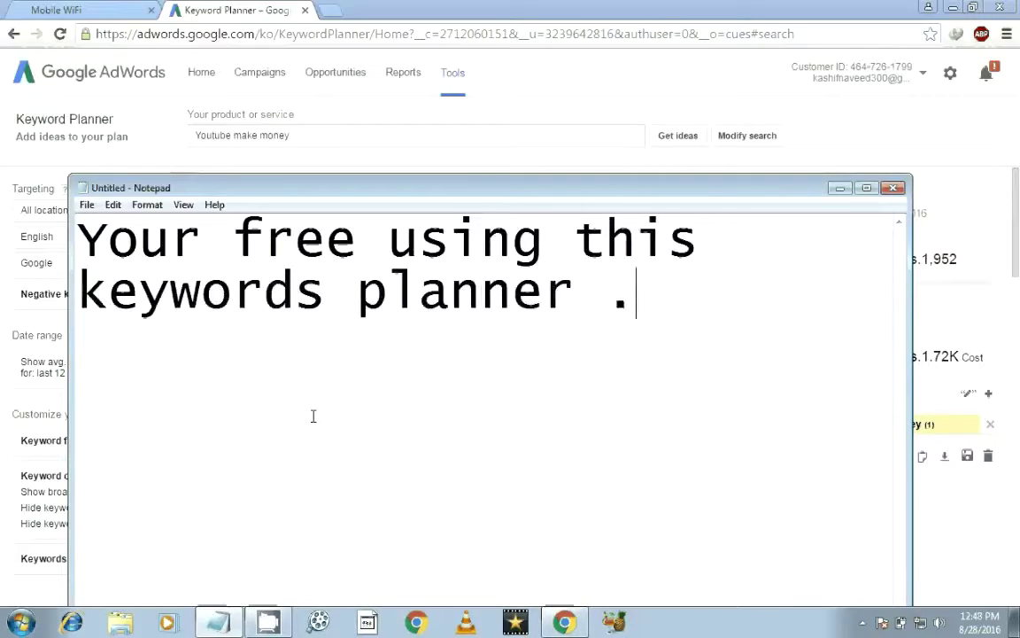
key("Return")
type("so if ")
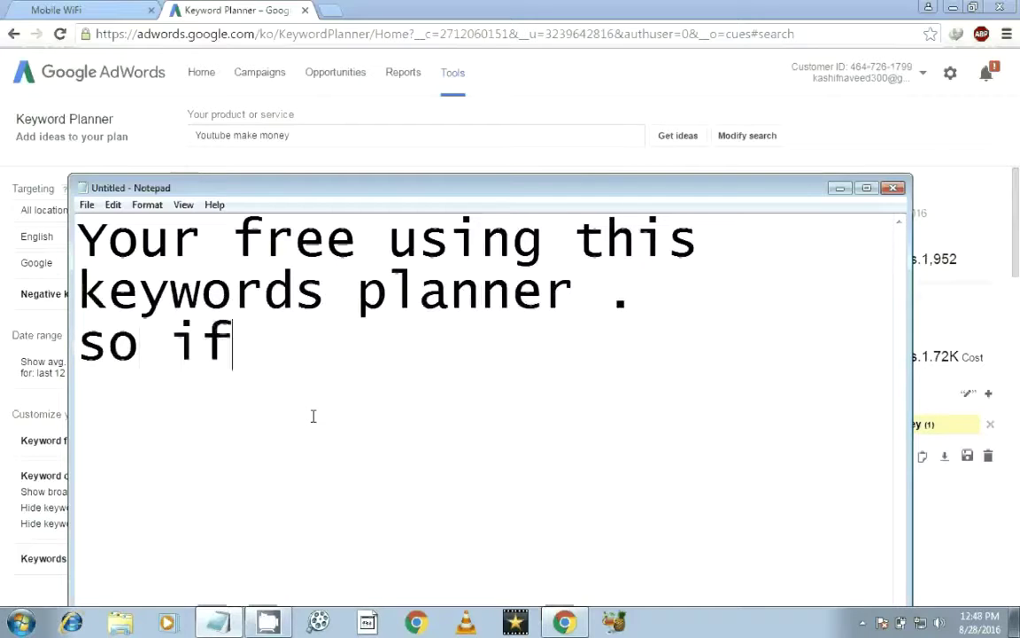
type("you f")
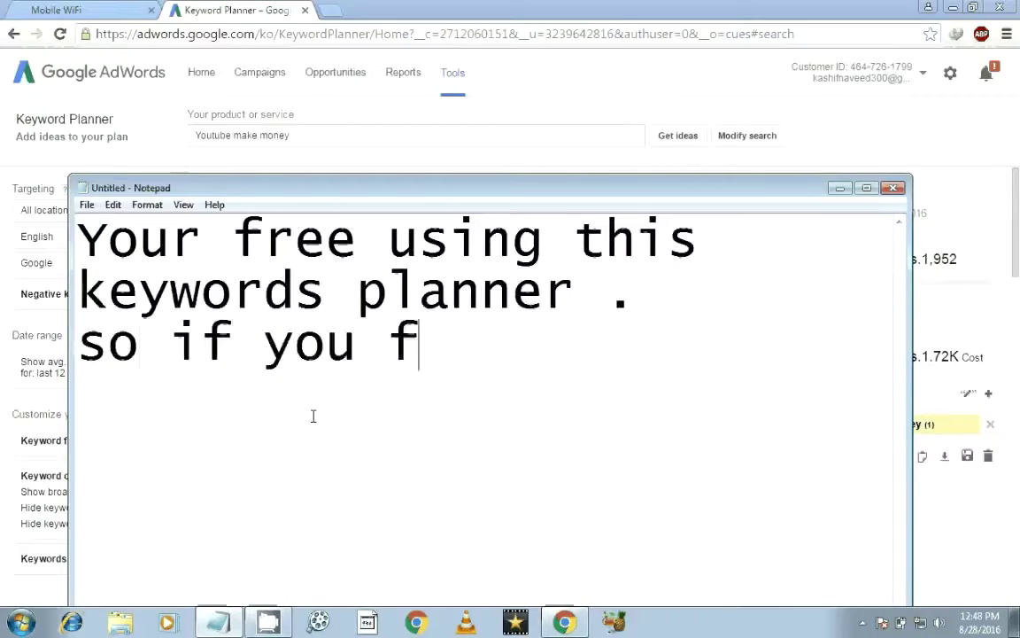
type("ace any ")
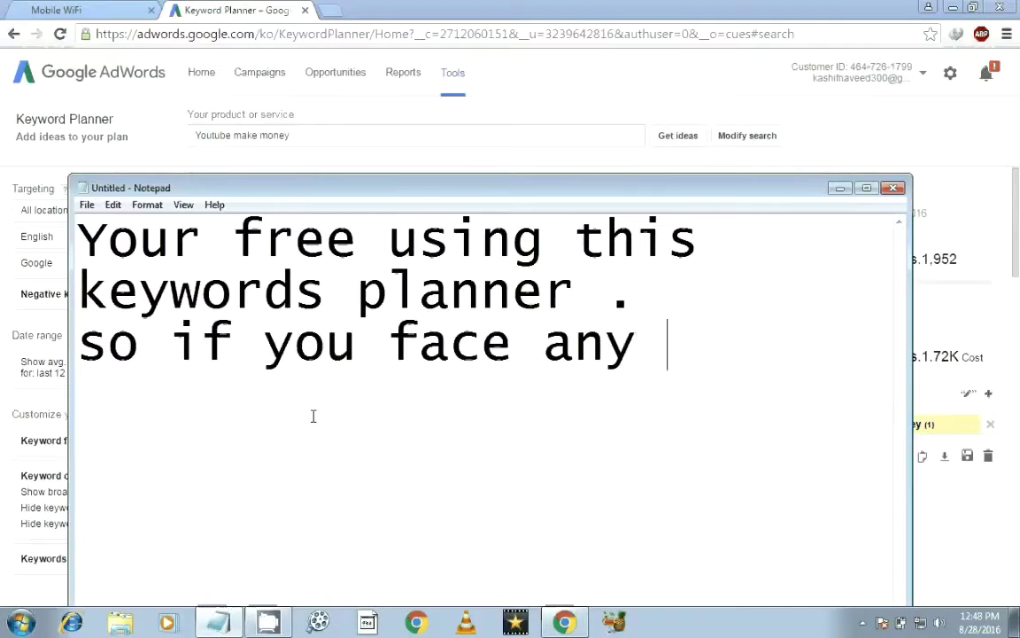
type("problems")
key("BackSpace")
key("BackSpace")
key("Return")
type("then c")
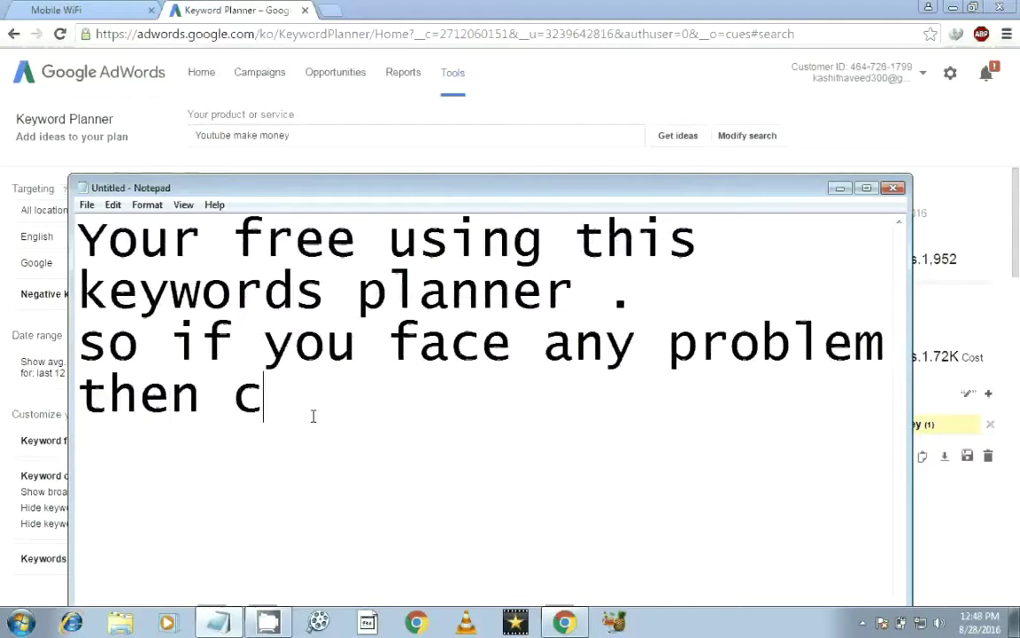
type("ontact me")
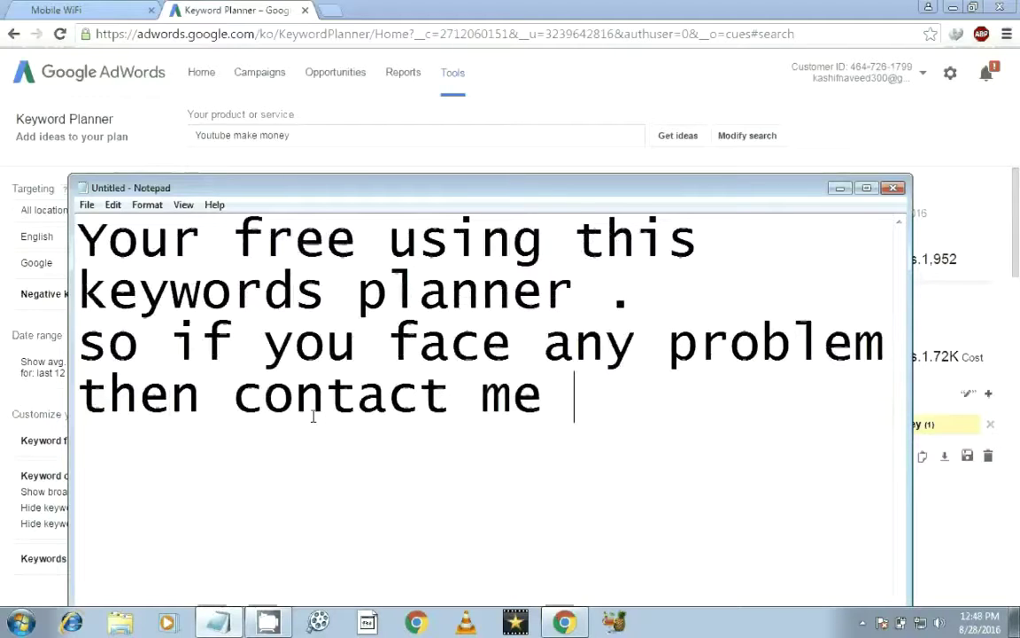
key("Return")
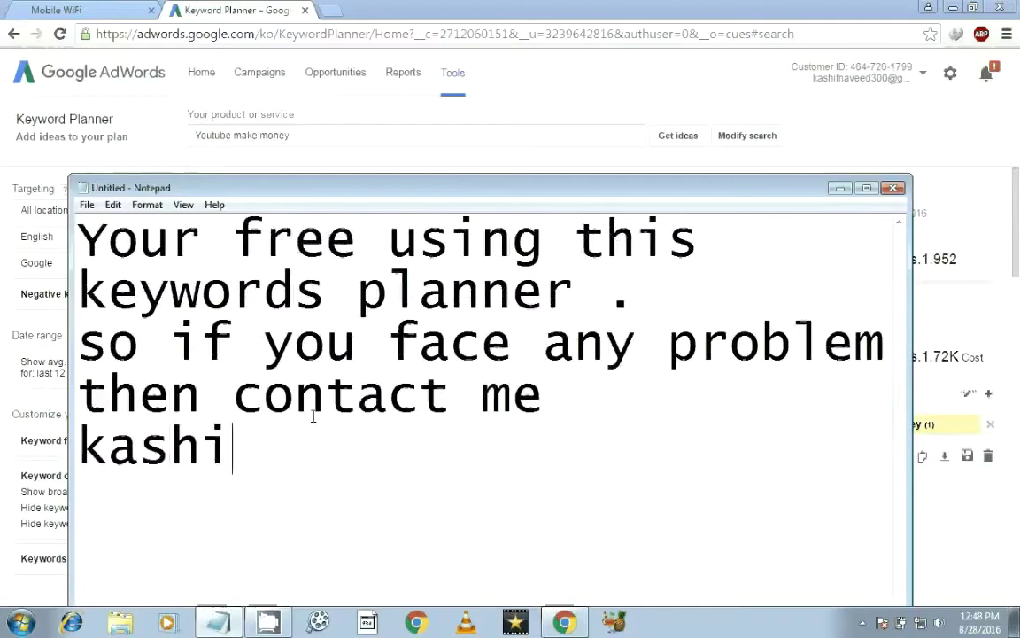
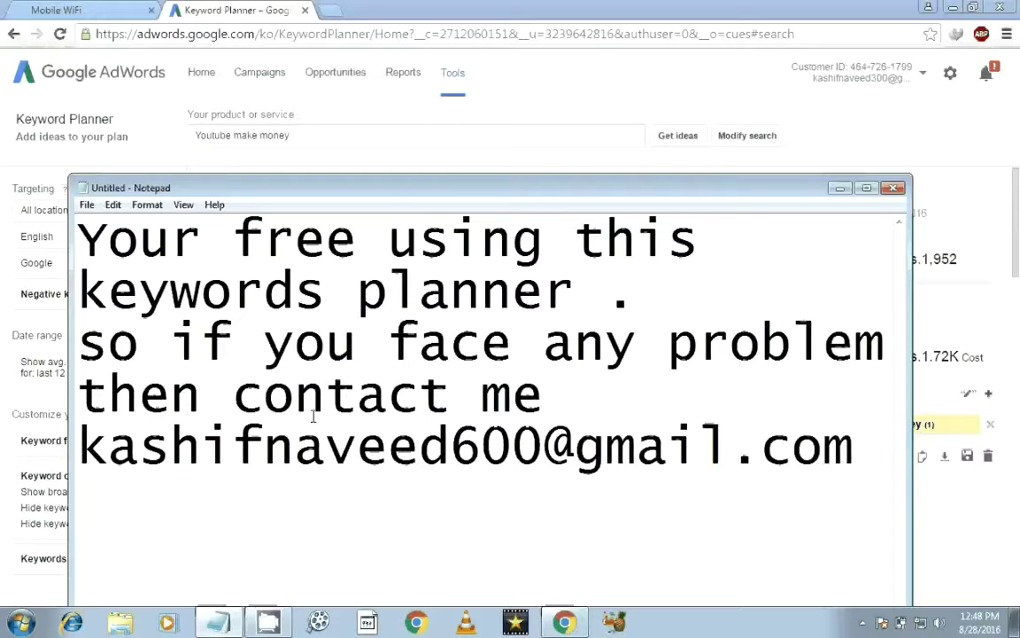
key("ctrl+a")
Step: Type the closing note 'if you like this video' / 'please like share and comments', starting a third line
type("if")
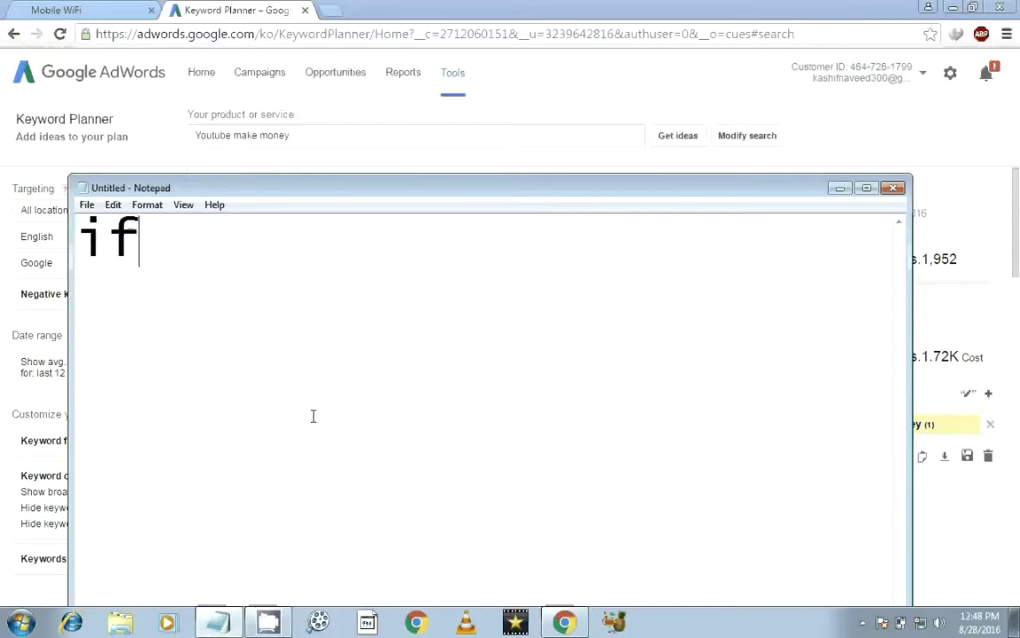
type(" you lik")
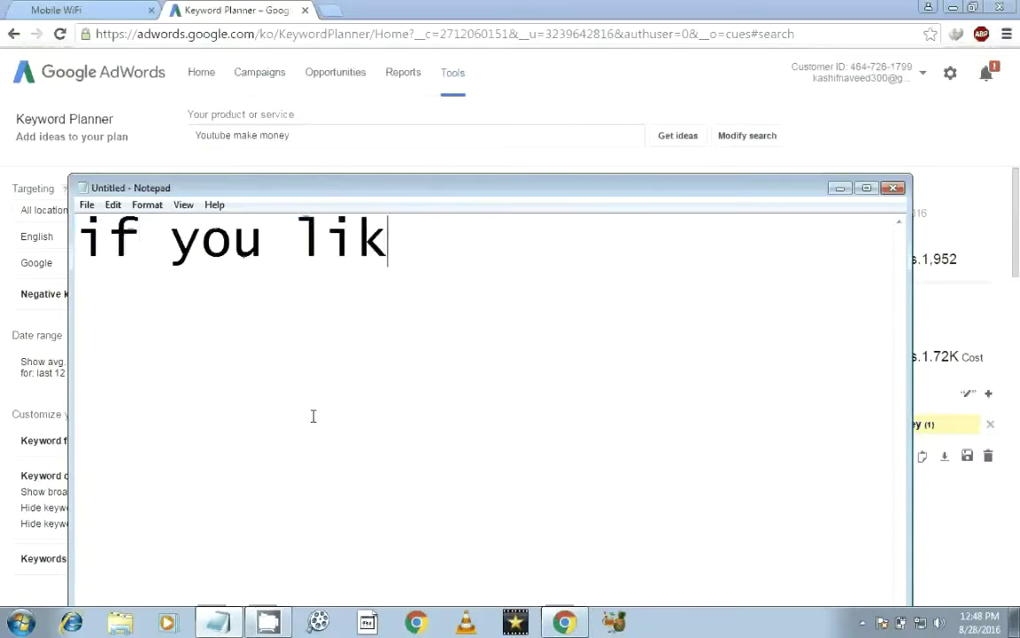
type("e this video")
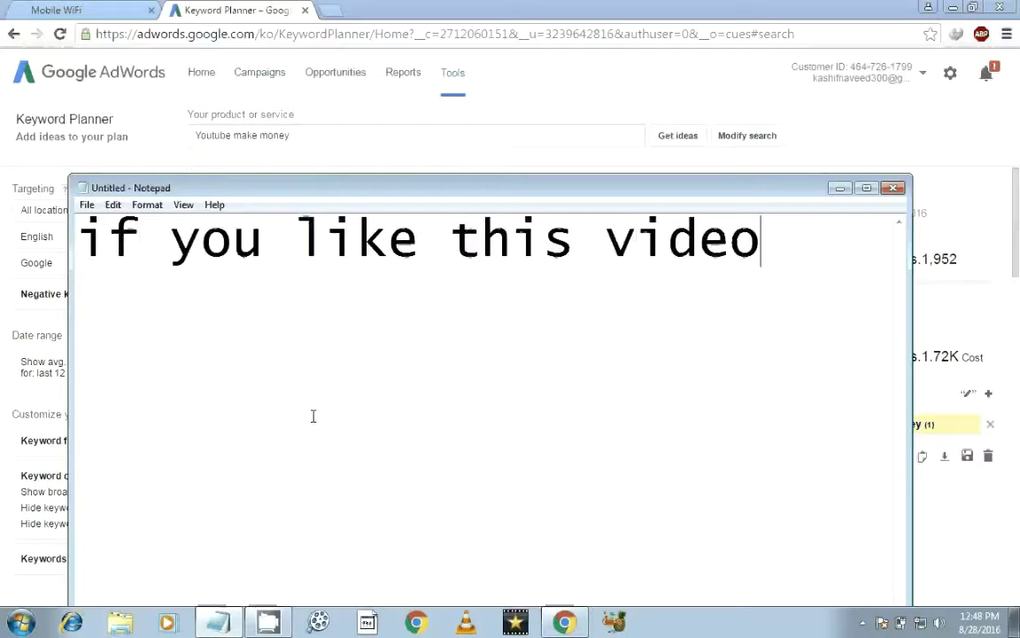
key("Return")
type("pl")
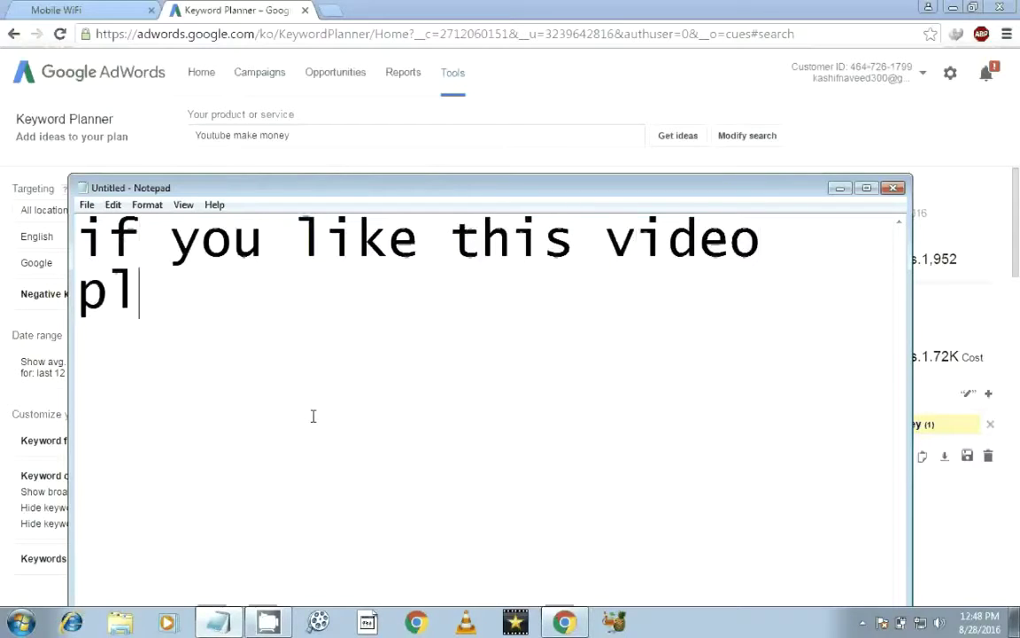
type("ease like s")
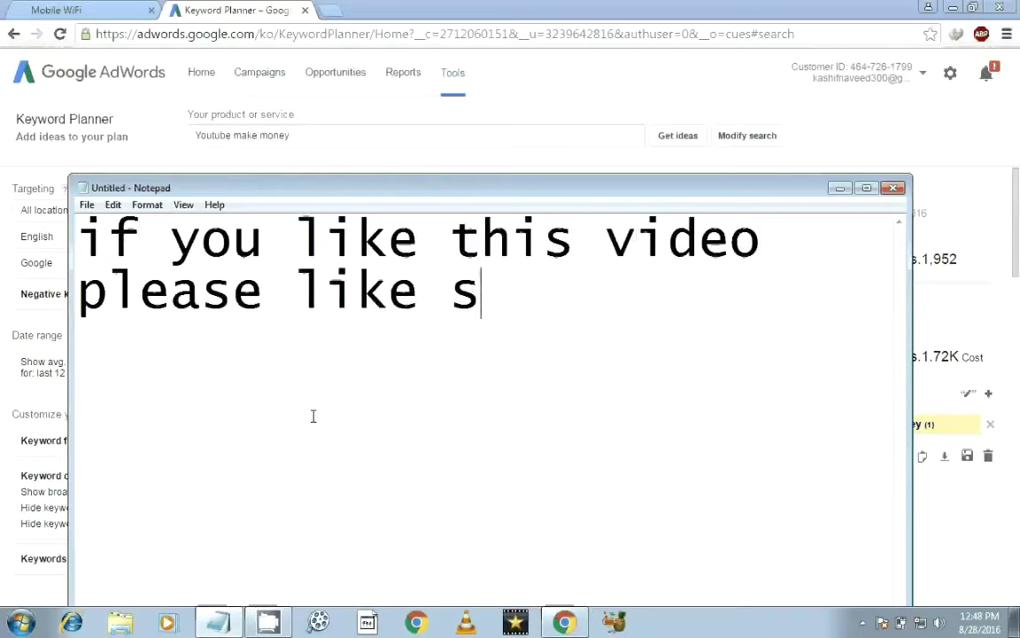
type("hare and")
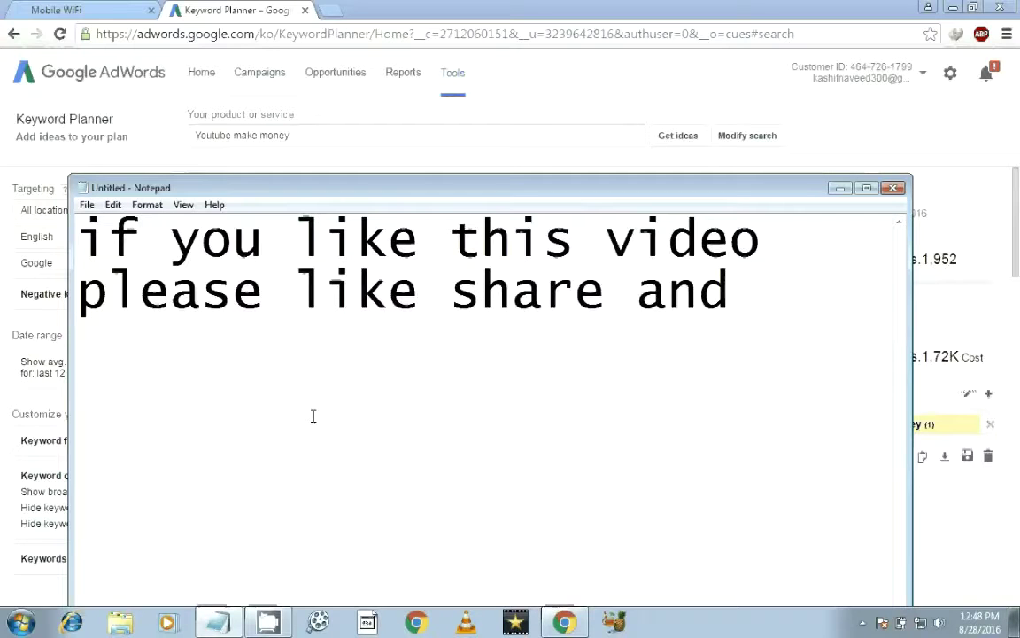
type(" comments")
key("Return")
type("and dont")
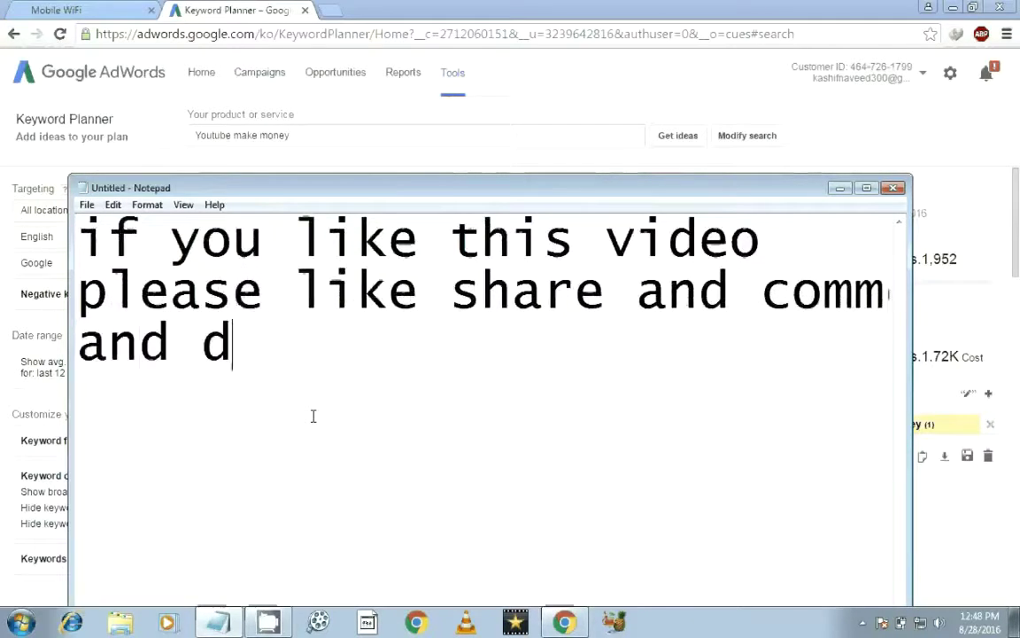